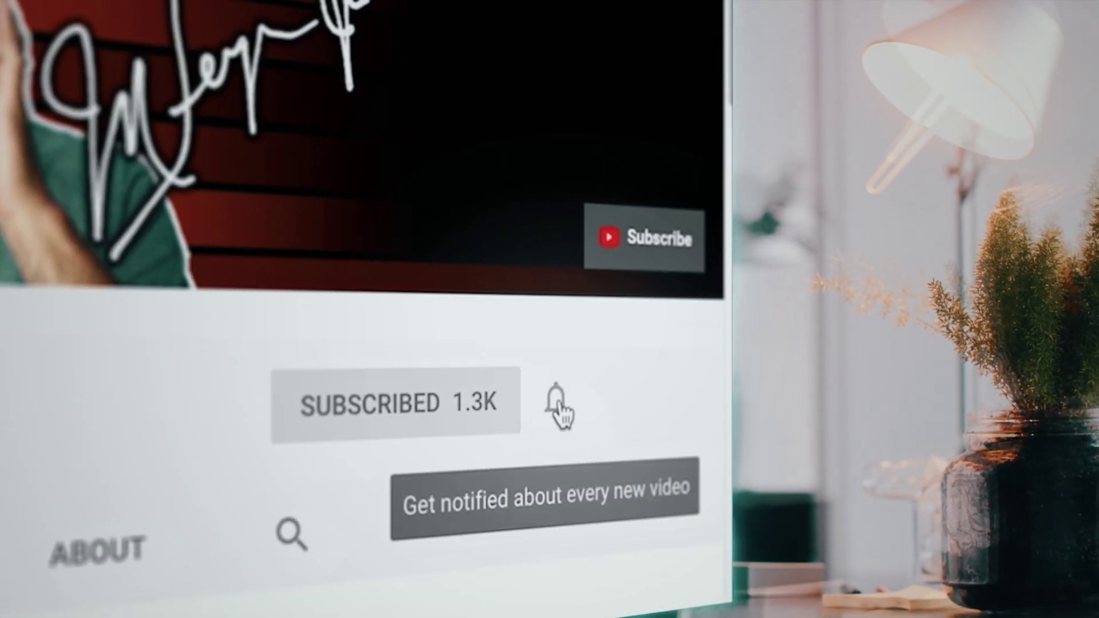
- Create a new blank StreamElements overlay at 1080p resolution
click(562, 412)
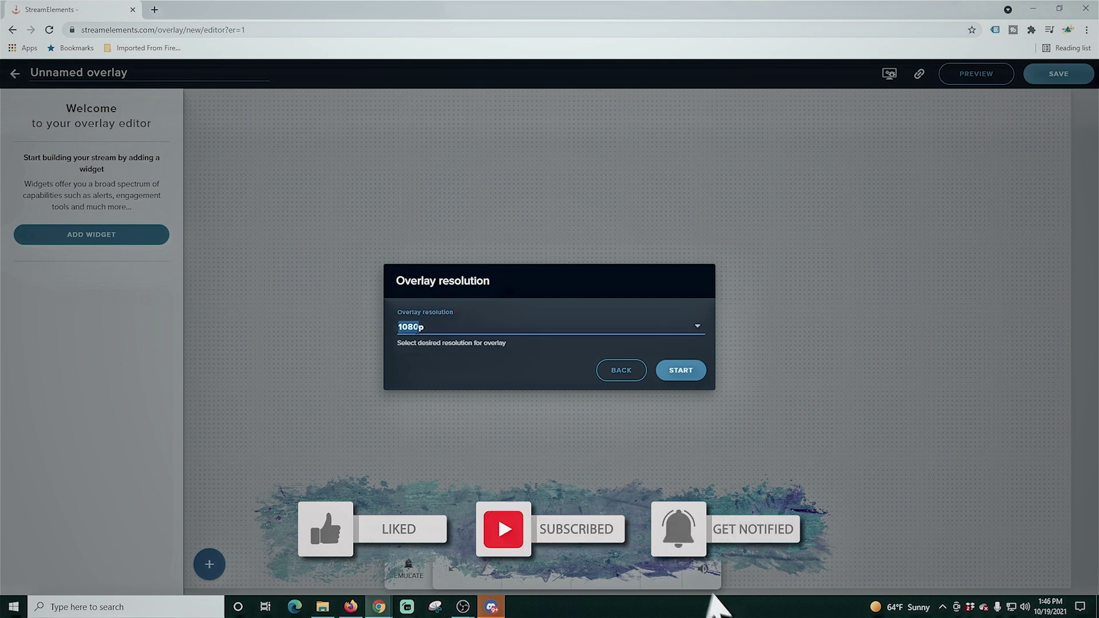
- Name the 1080p overlay 'Stream Lables' and place a Latest subscriber label at top 179.38px, left 240px
click(678, 375)
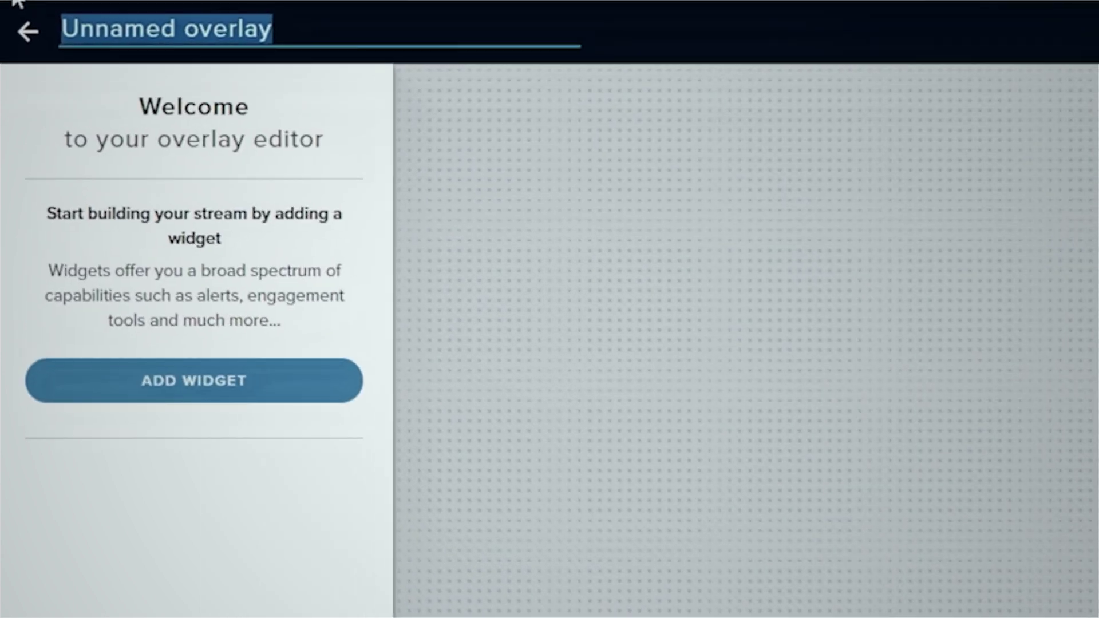
text(Stream Lables)
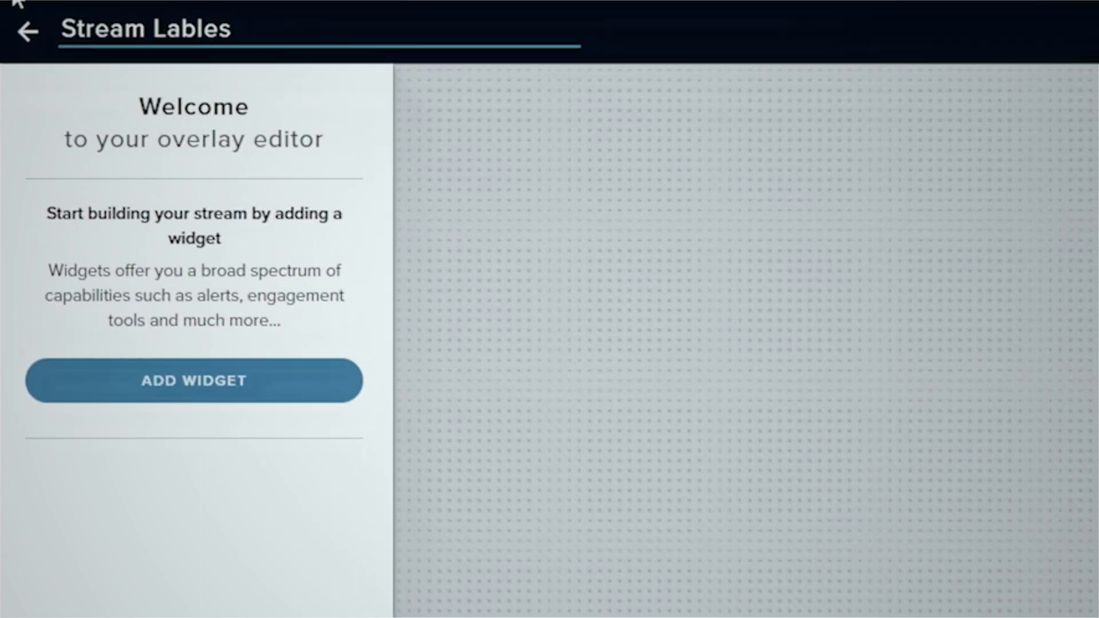
click(185, 387)
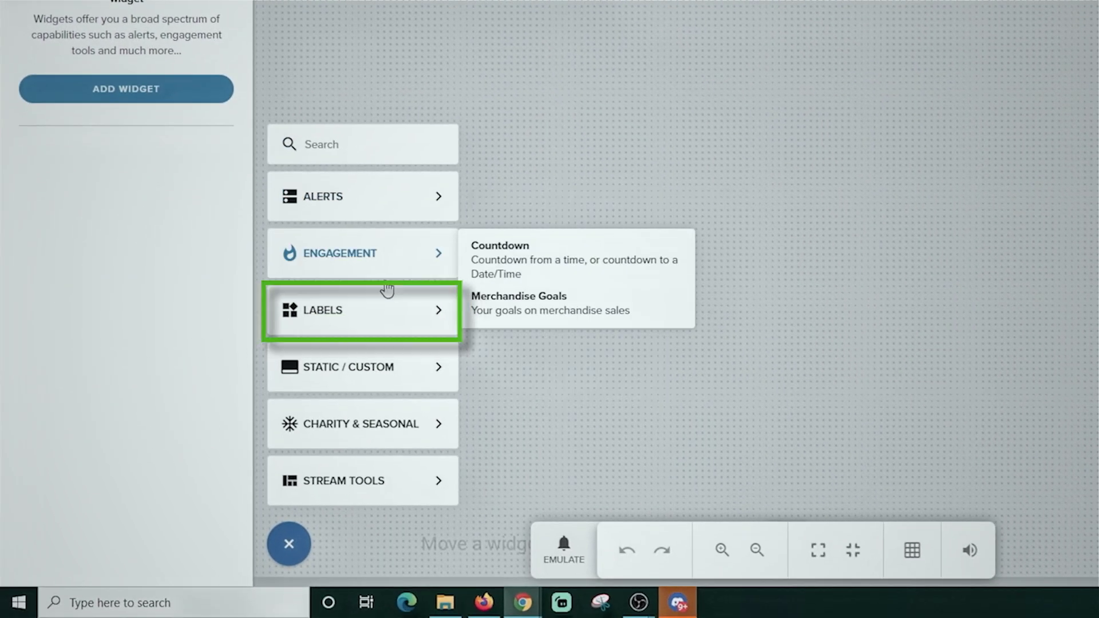
mouse_move(394, 309)
mouse_move(520, 310)
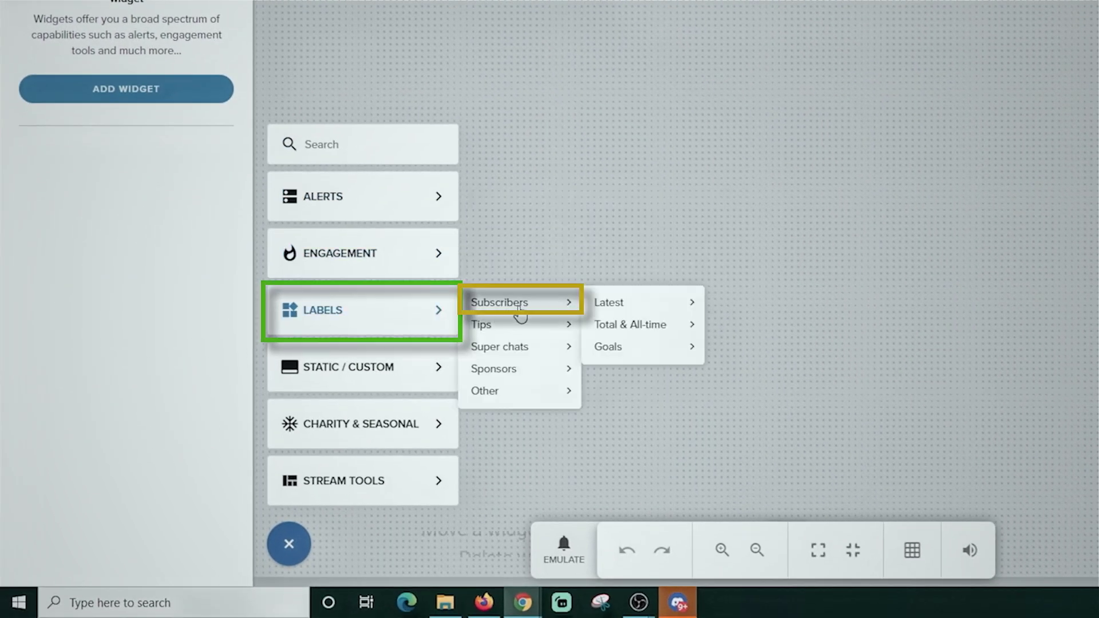
mouse_move(630, 309)
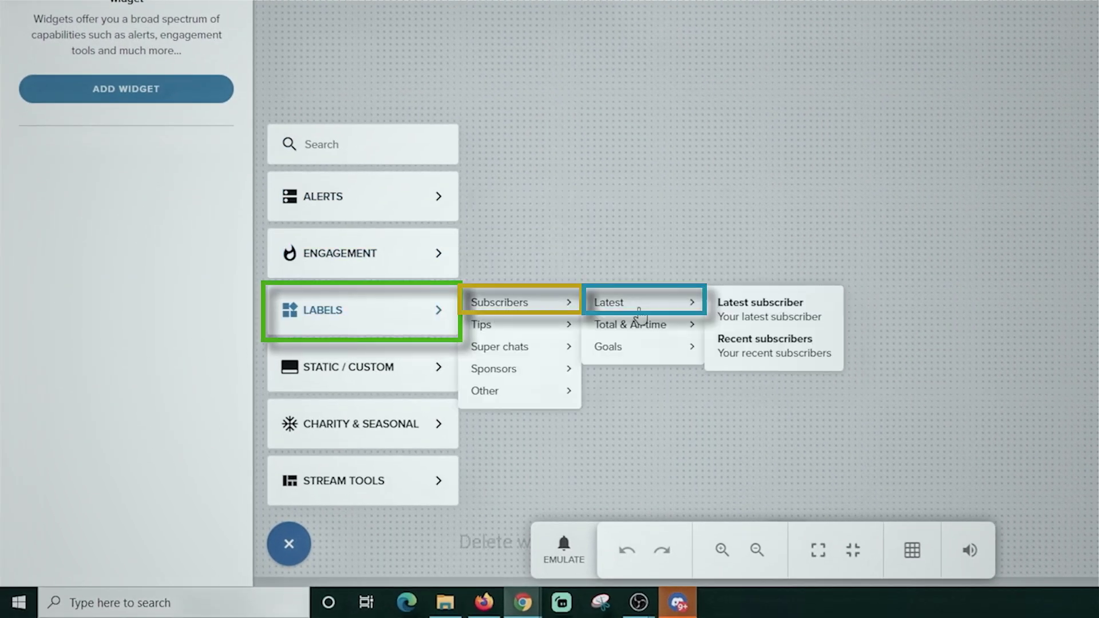
click(773, 309)
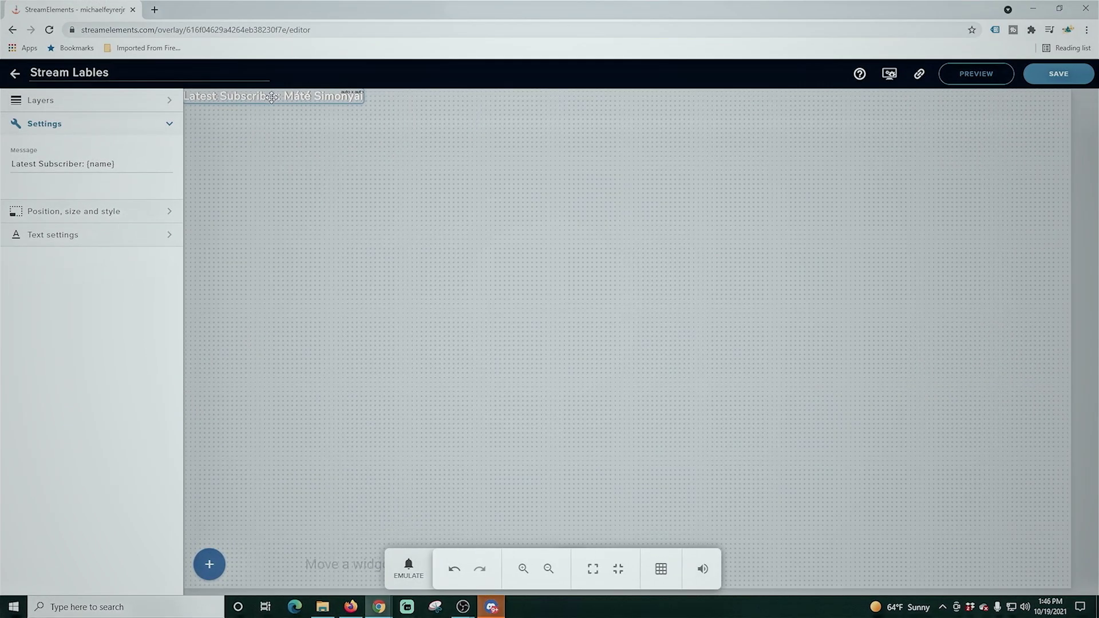
drag(373, 190, 380, 203)
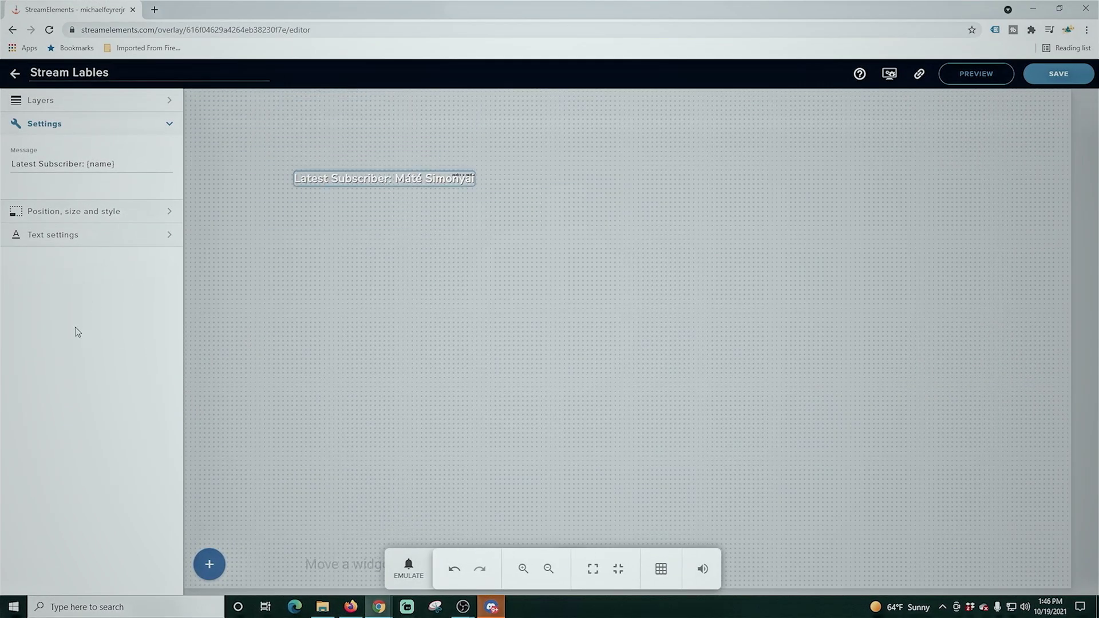
click(168, 213)
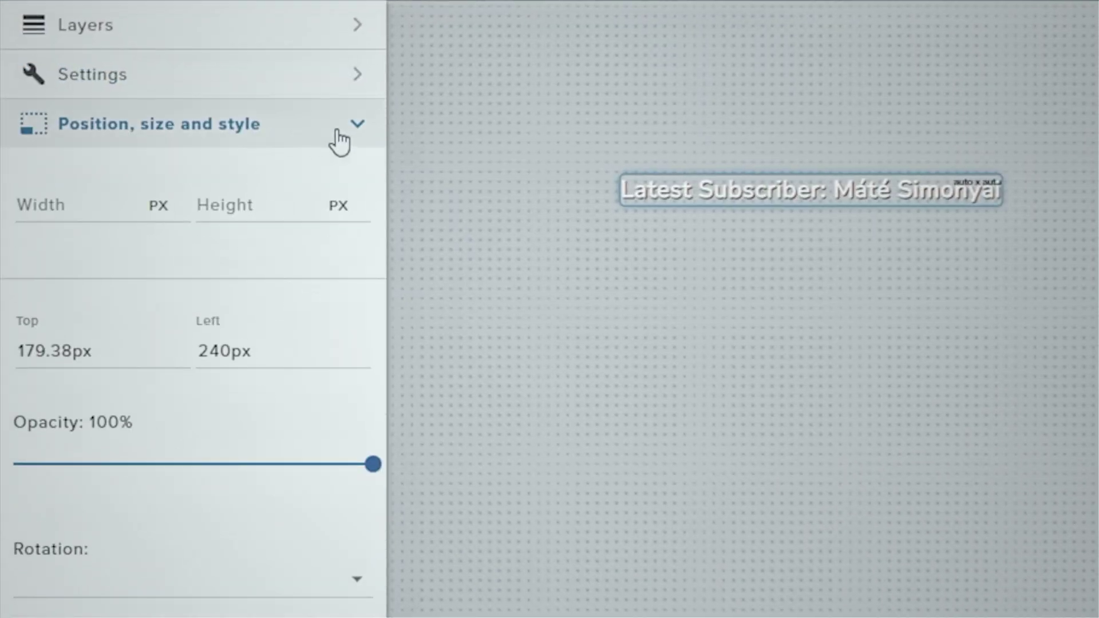
- Switch the subscriber label's font from Nunito to Impact in Text settings
click(358, 130)
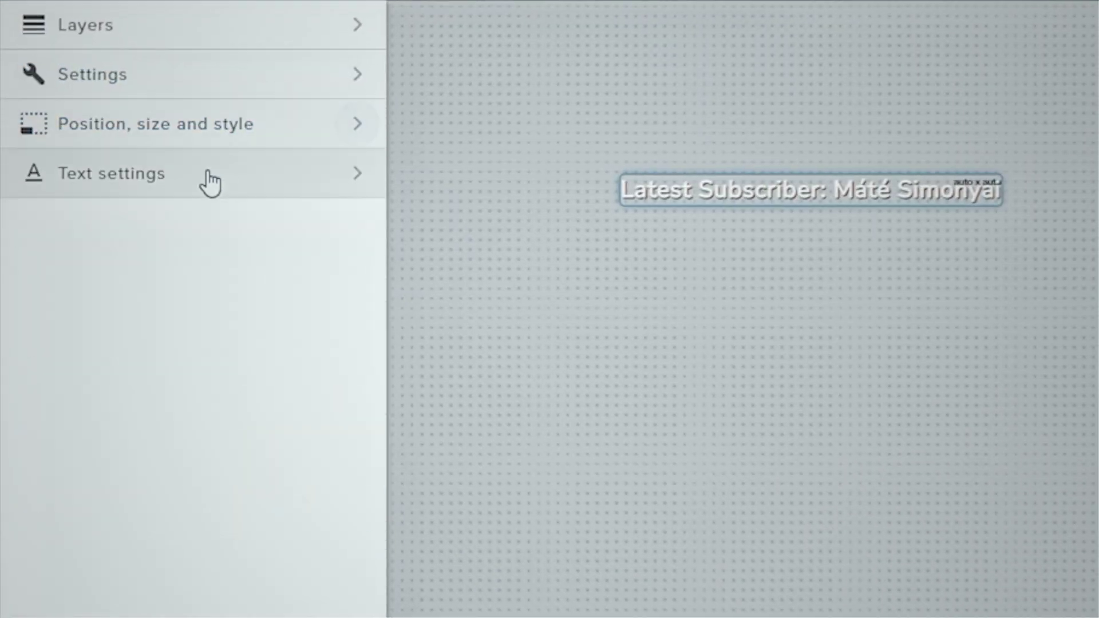
click(108, 178)
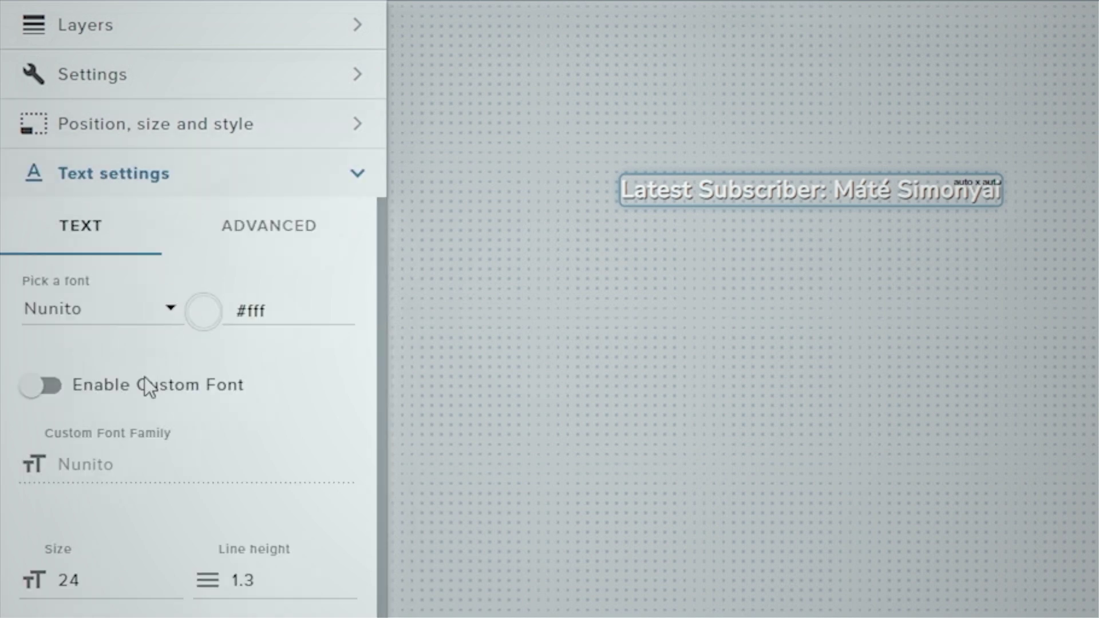
click(172, 311)
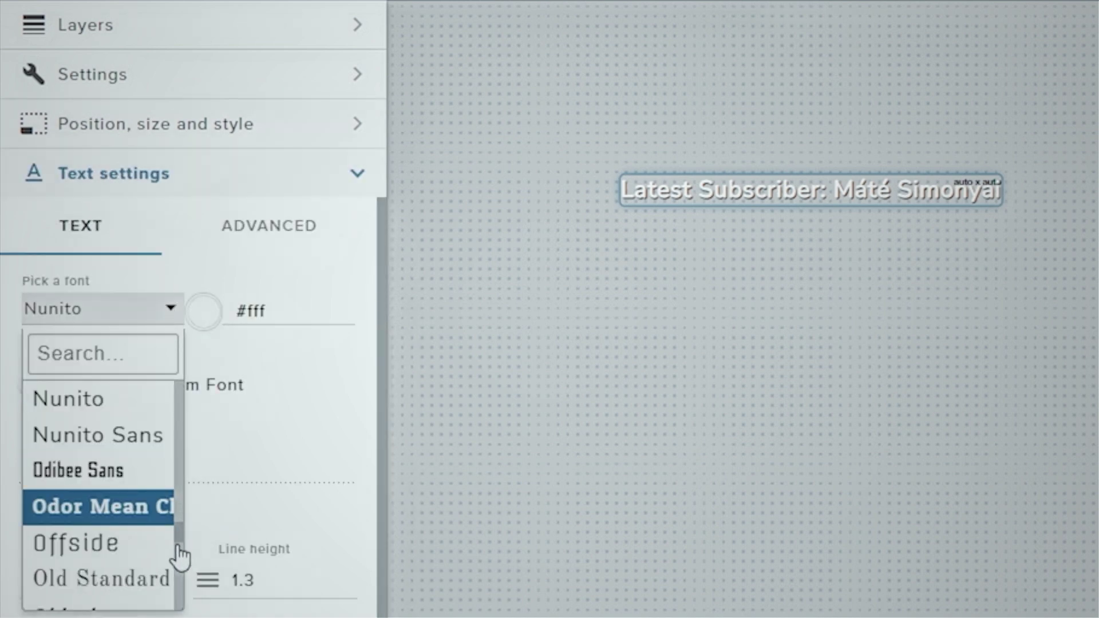
drag(178, 546, 178, 389)
scroll(107, 498, down, 3)
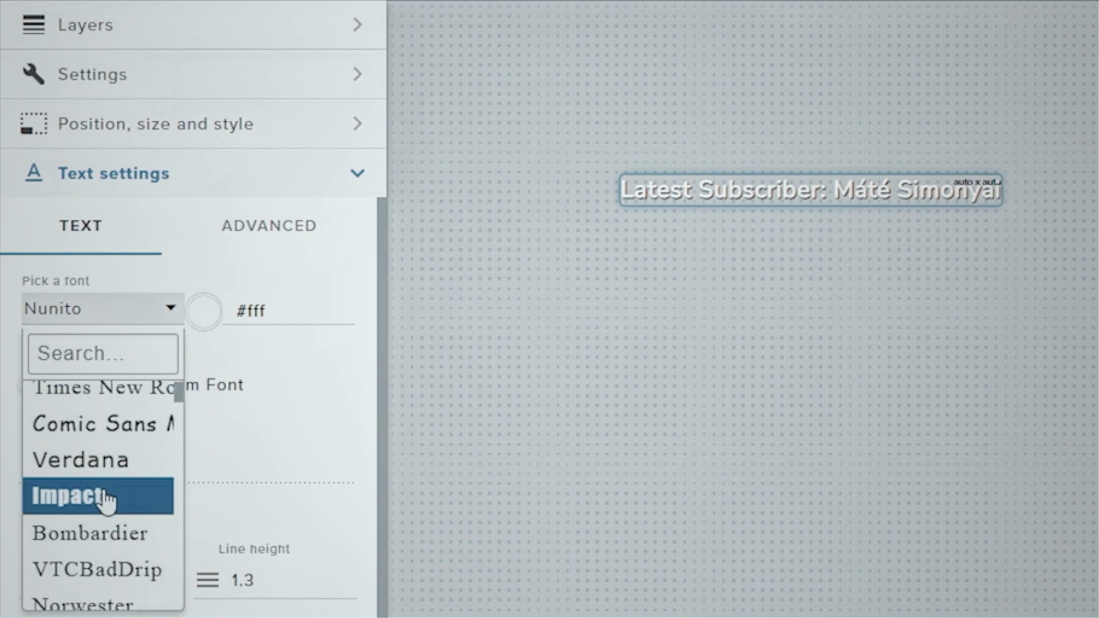
scroll(108, 507, down, 3)
scroll(106, 515, down, 6)
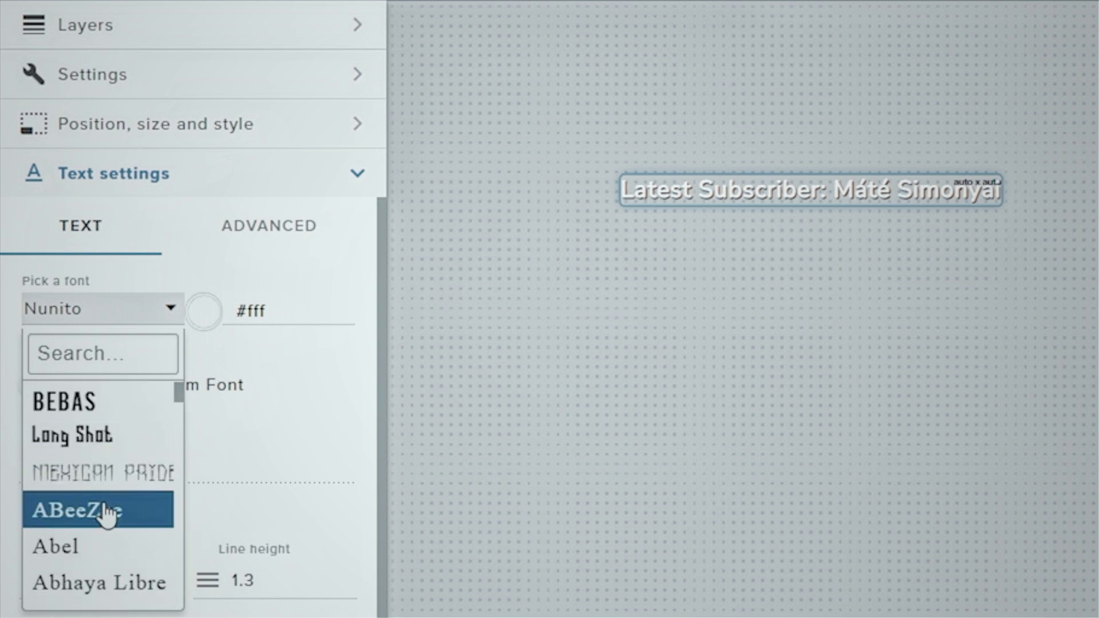
scroll(103, 535, down, 2)
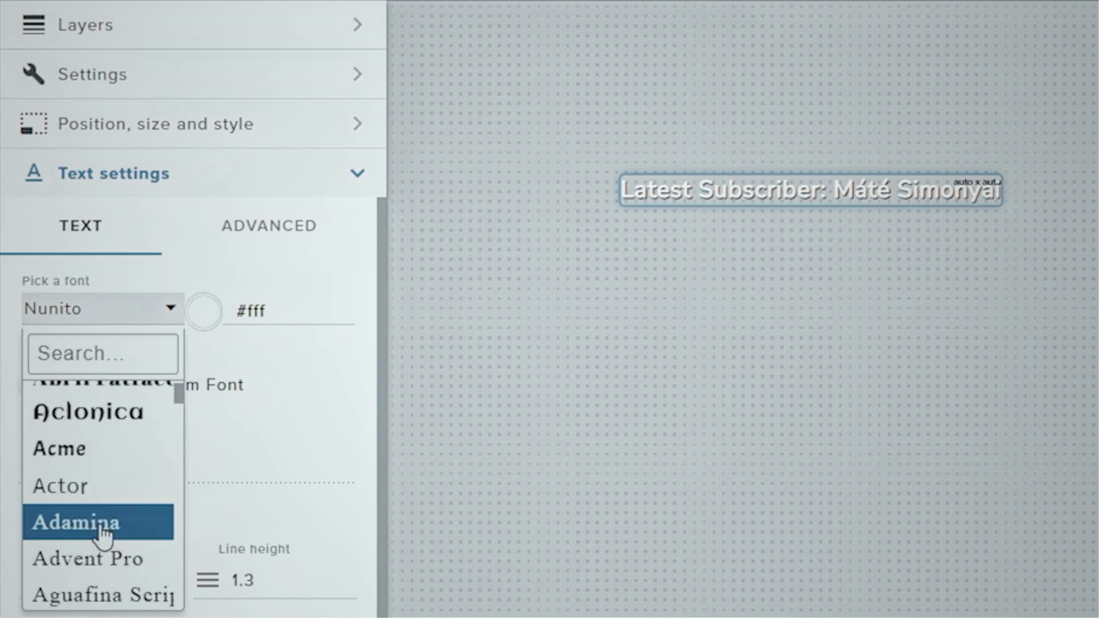
scroll(71, 539, up, 6)
scroll(98, 560, up, 2)
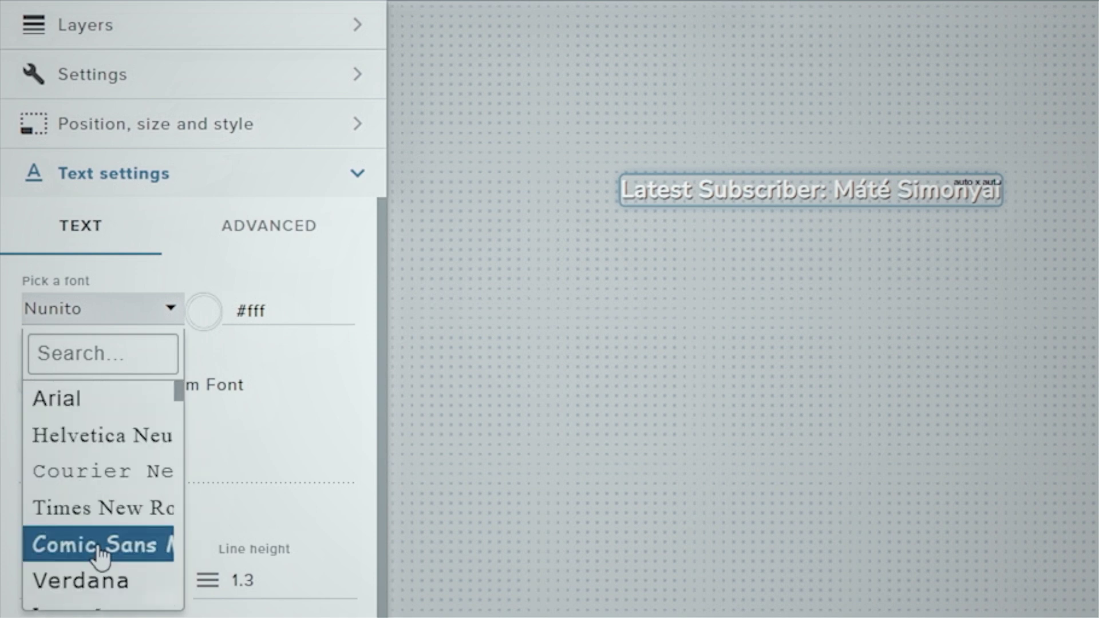
scroll(88, 525, down, 2)
click(89, 496)
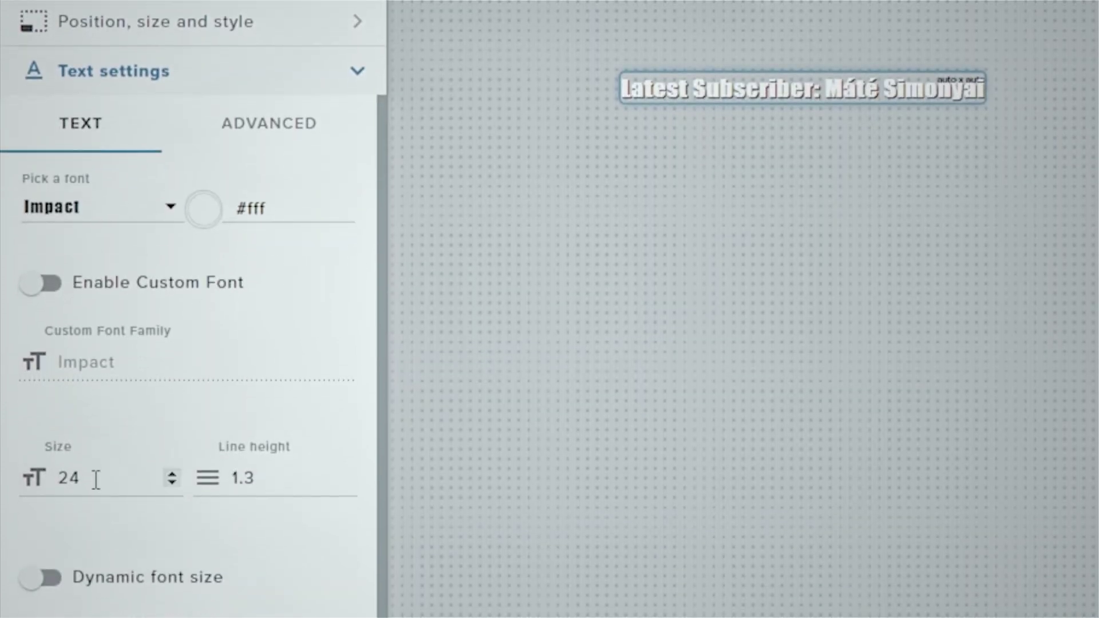
scroll(119, 575, down, 8)
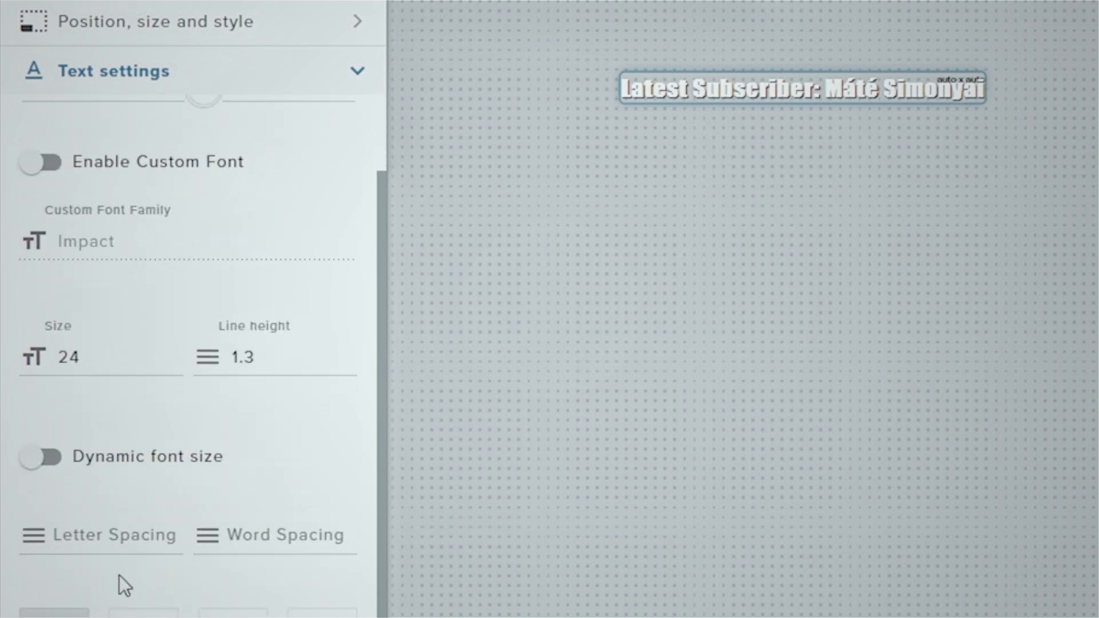
scroll(164, 587, up, 8)
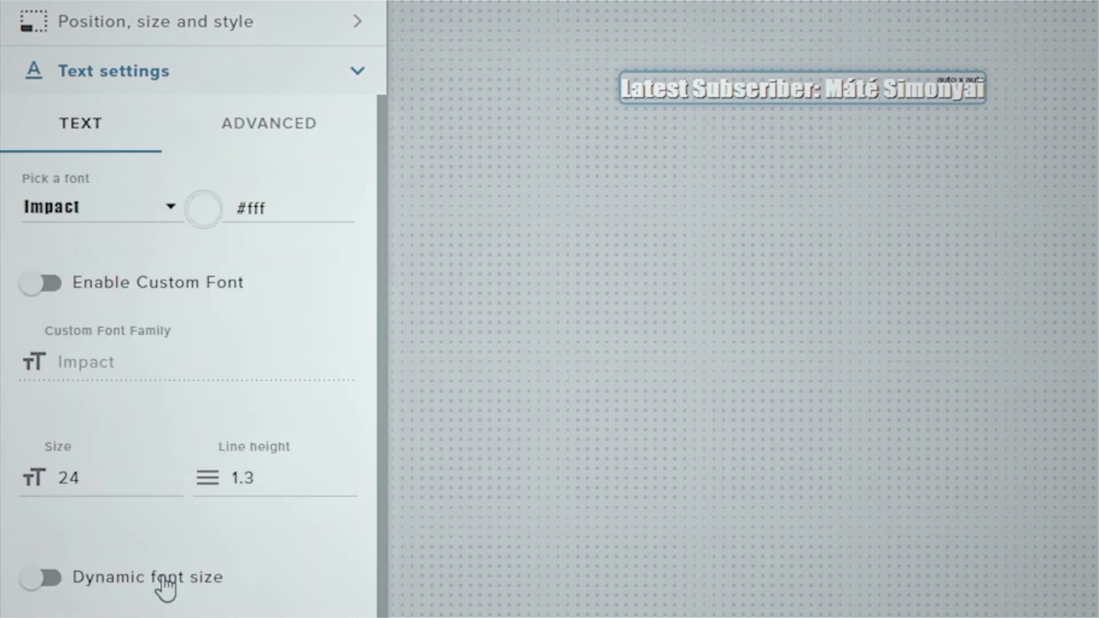
click(353, 74)
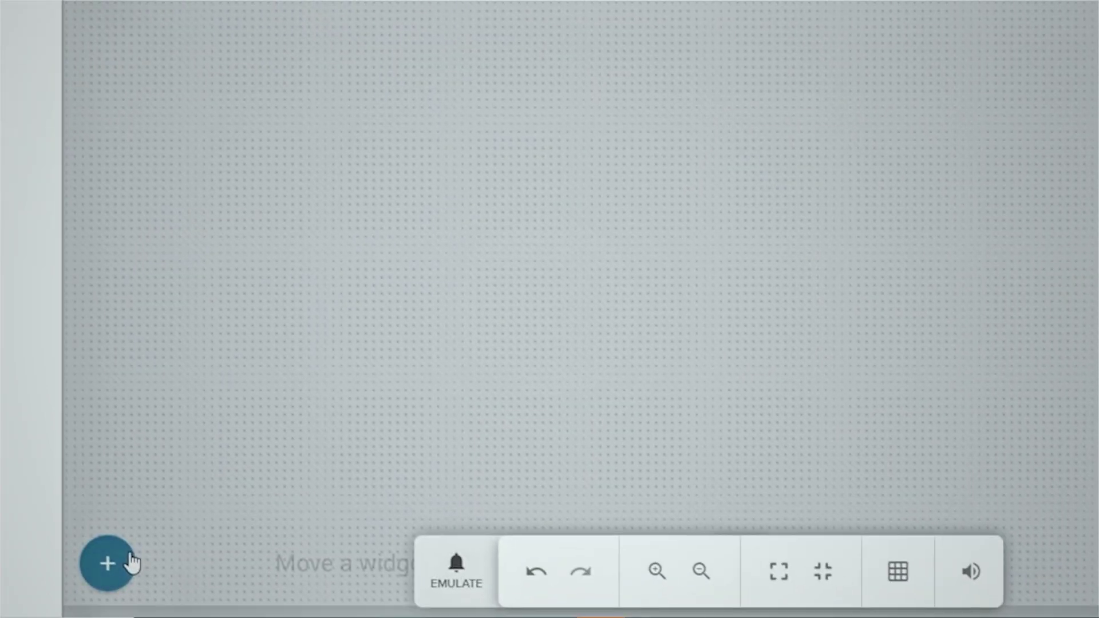
- Add a Latest tipper label and remove its 'Latest Tipper:' prefix
click(128, 560)
mouse_move(151, 258)
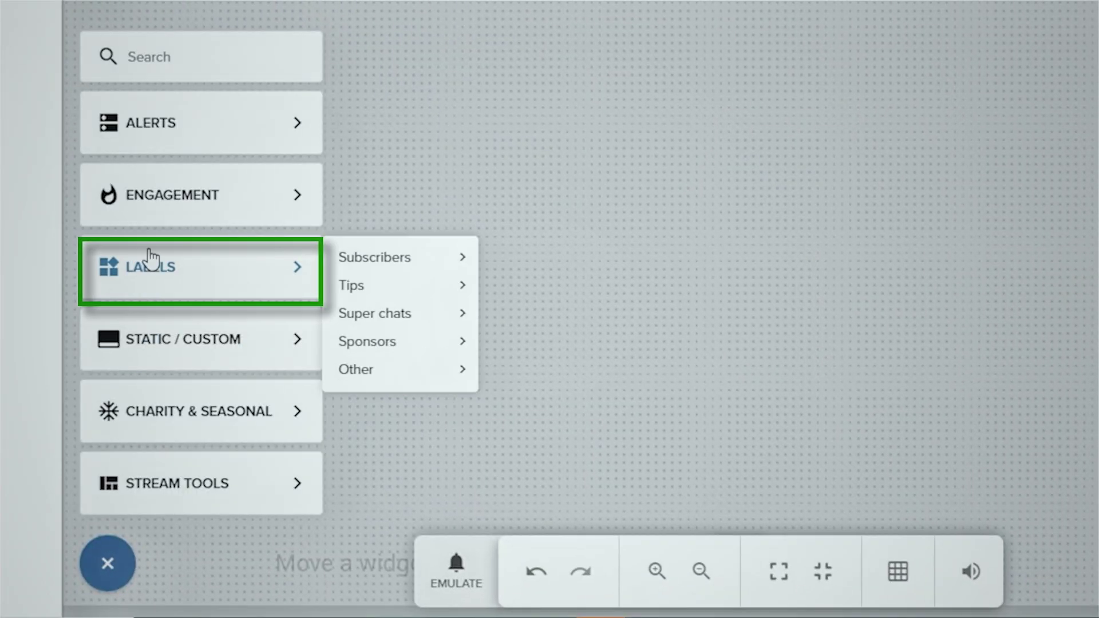
mouse_move(407, 289)
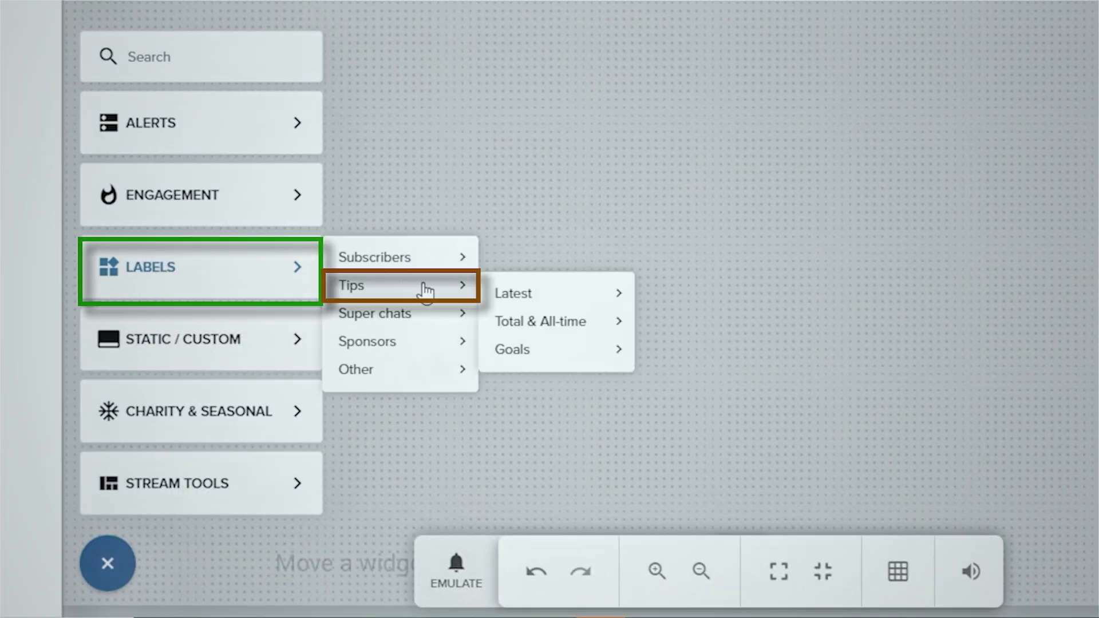
mouse_move(525, 296)
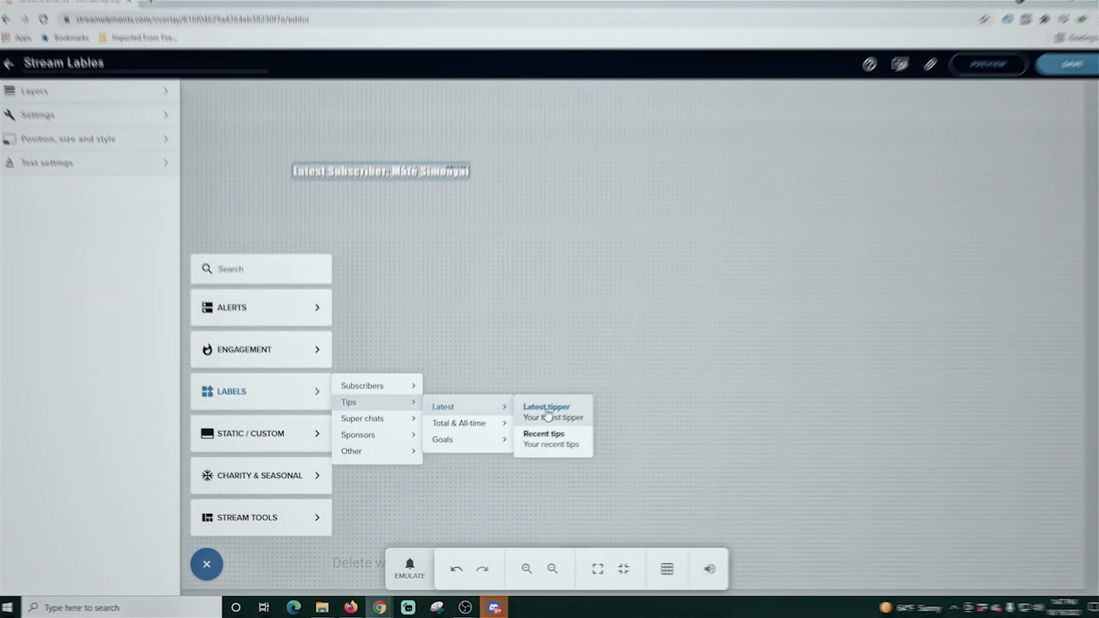
click(692, 300)
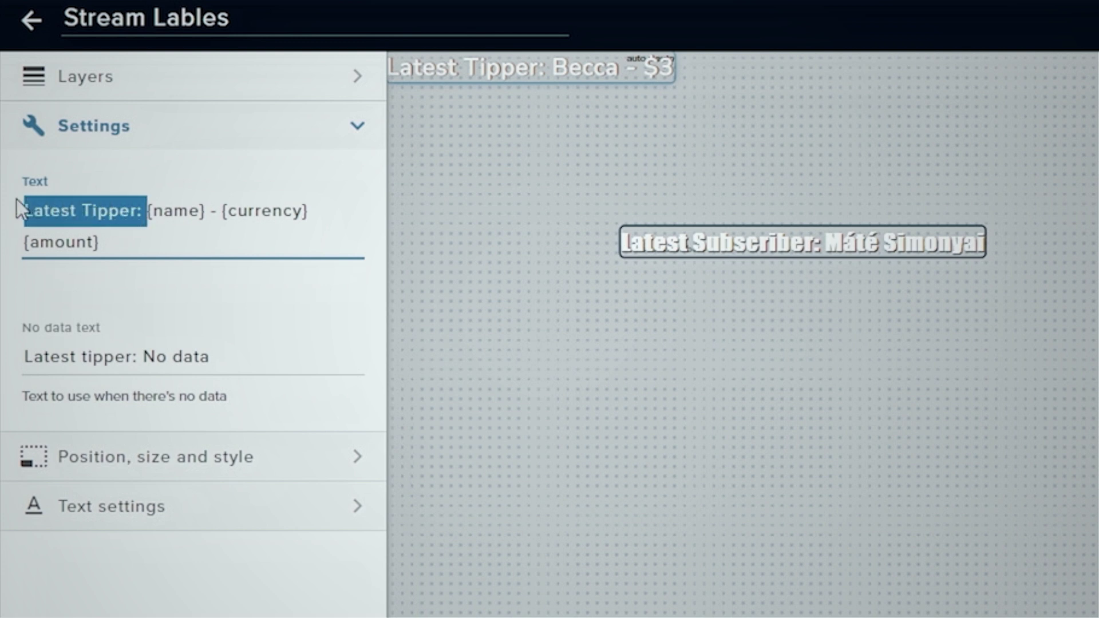
key(BackSpace)
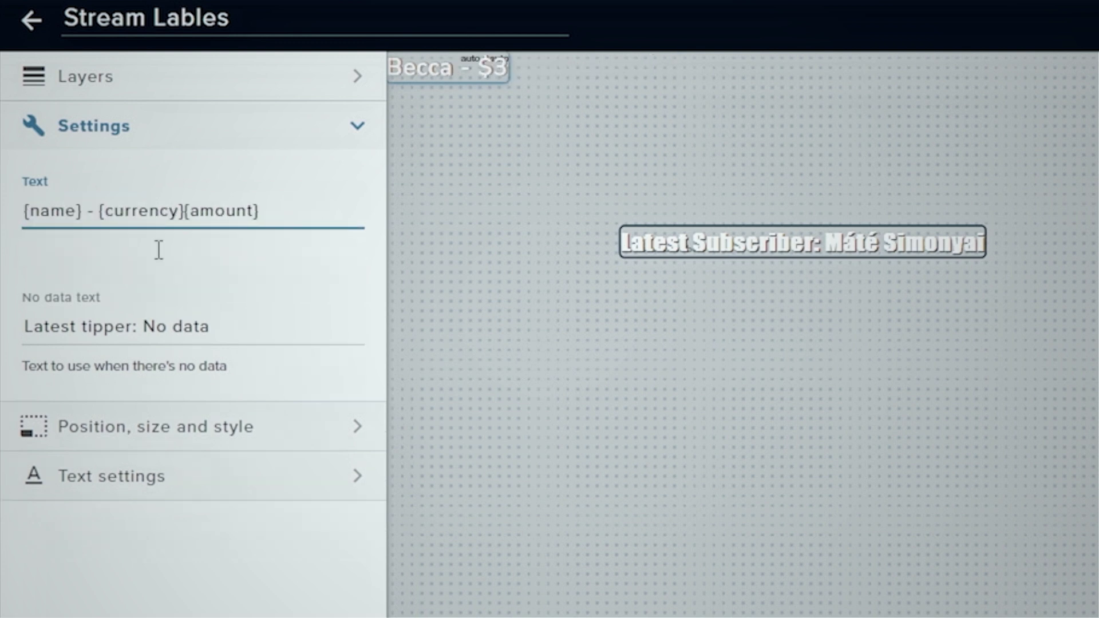
- Set the tip label's font to Impact and move it beside the subscriber label
click(354, 485)
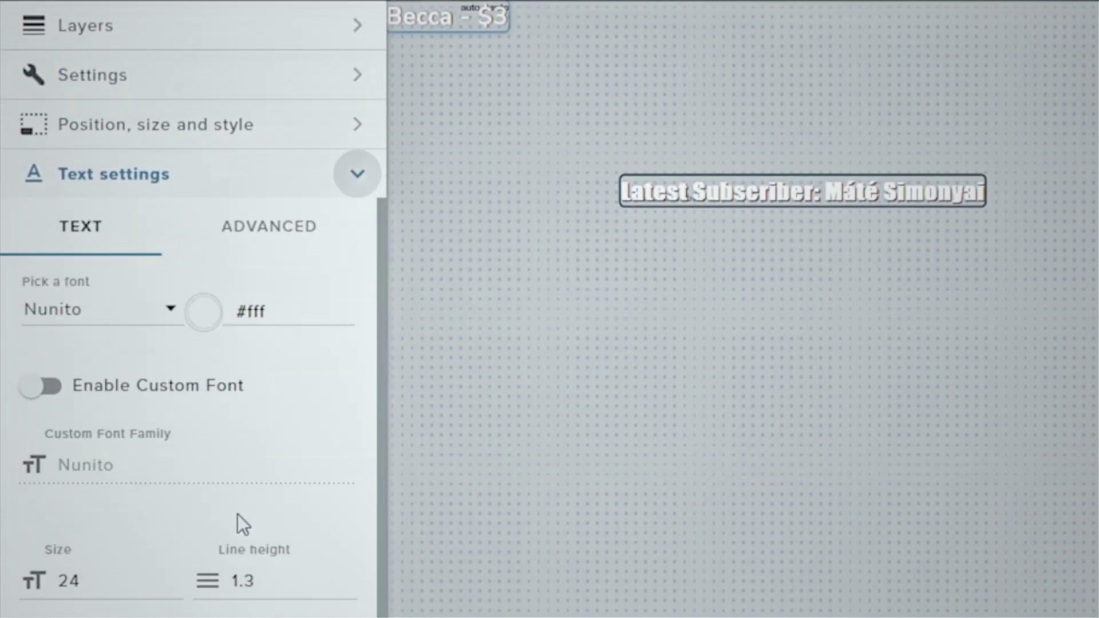
click(168, 316)
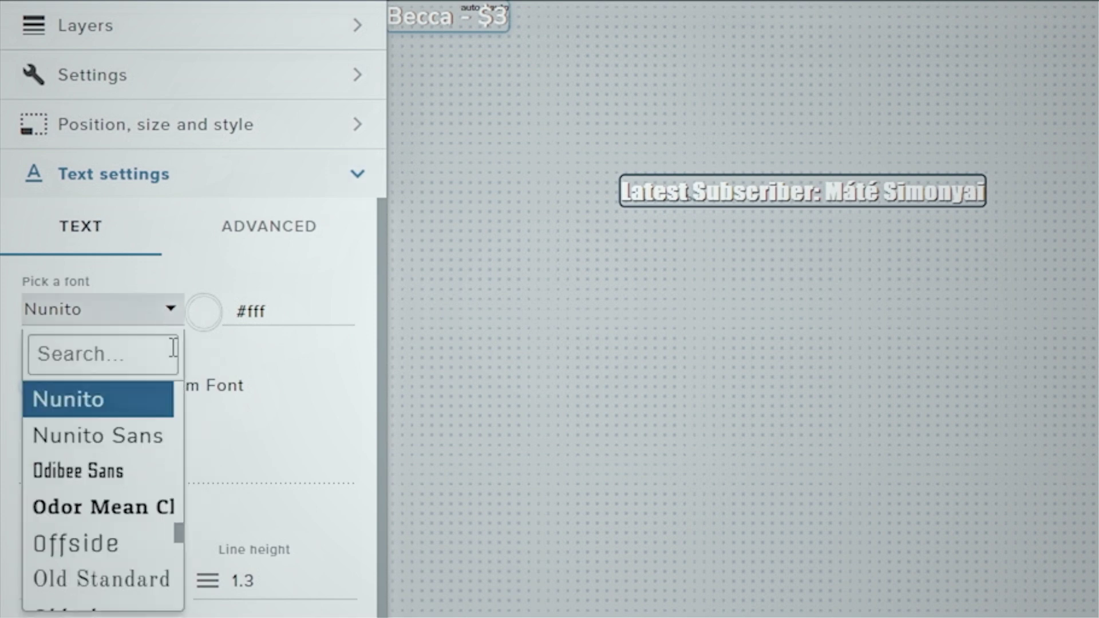
scroll(172, 395, down, 5)
click(119, 453)
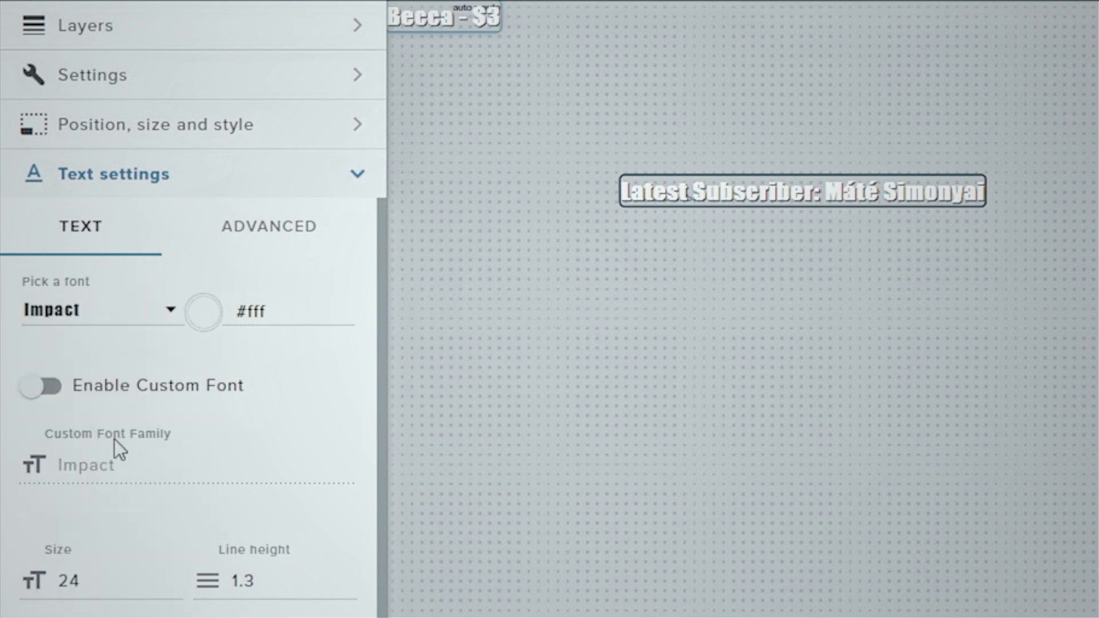
drag(444, 17, 605, 174)
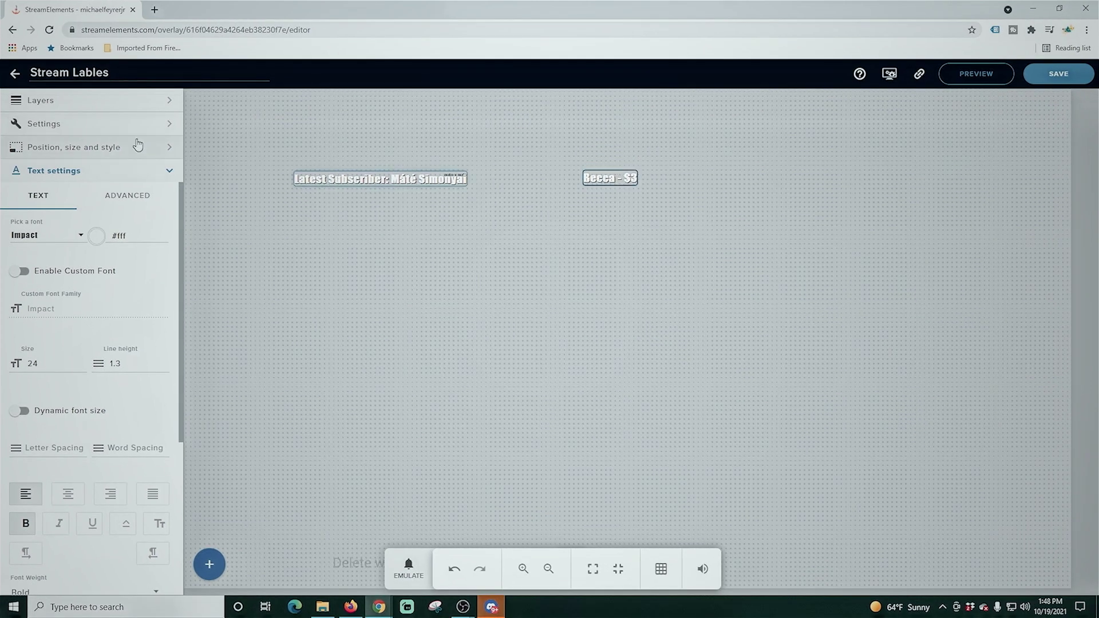
click(169, 100)
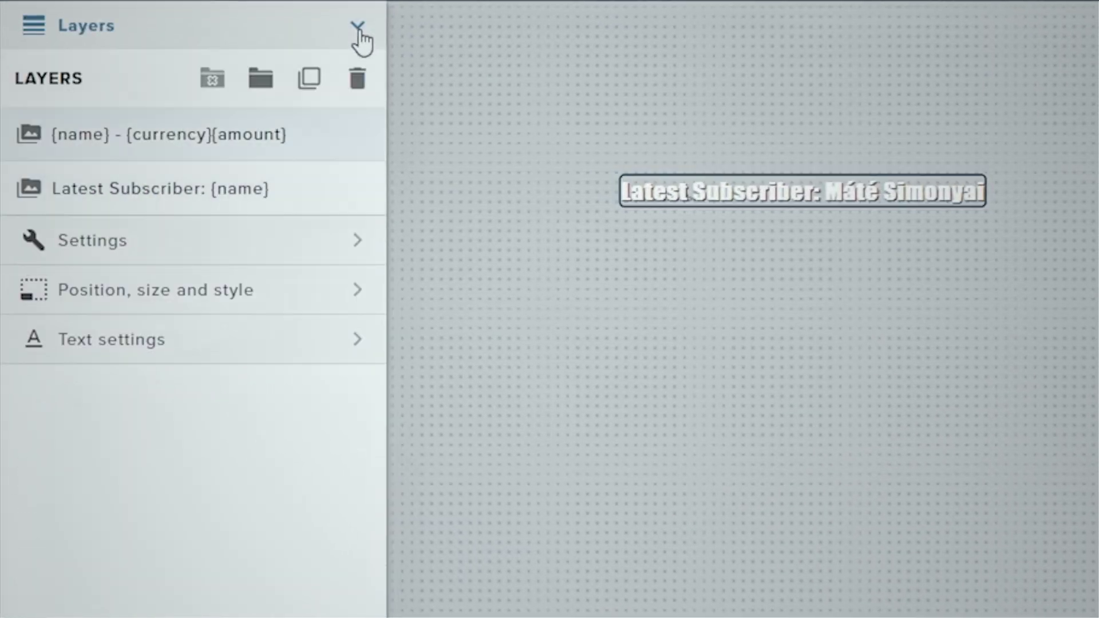
- Edit the Latest Subscriber layer's message down to just {name}
click(131, 190)
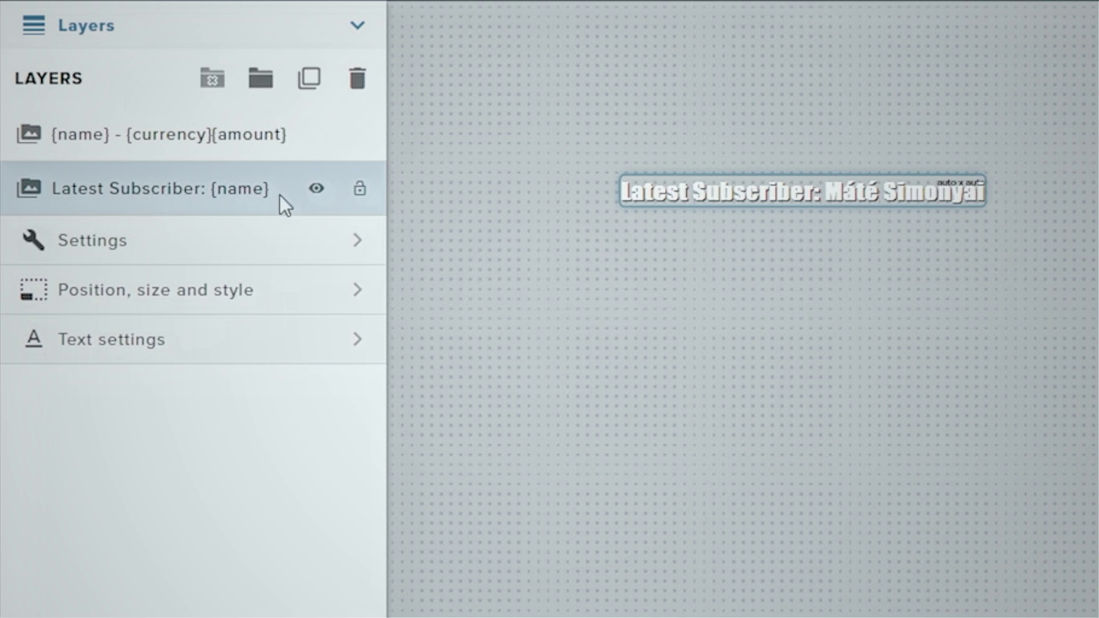
click(254, 257)
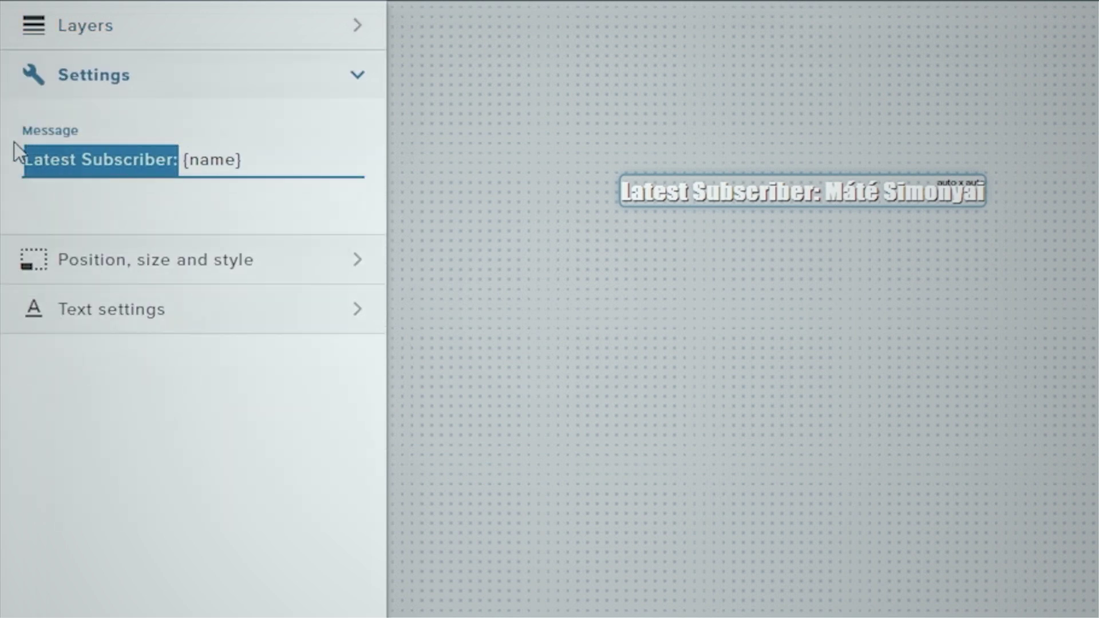
key(BackSpace)
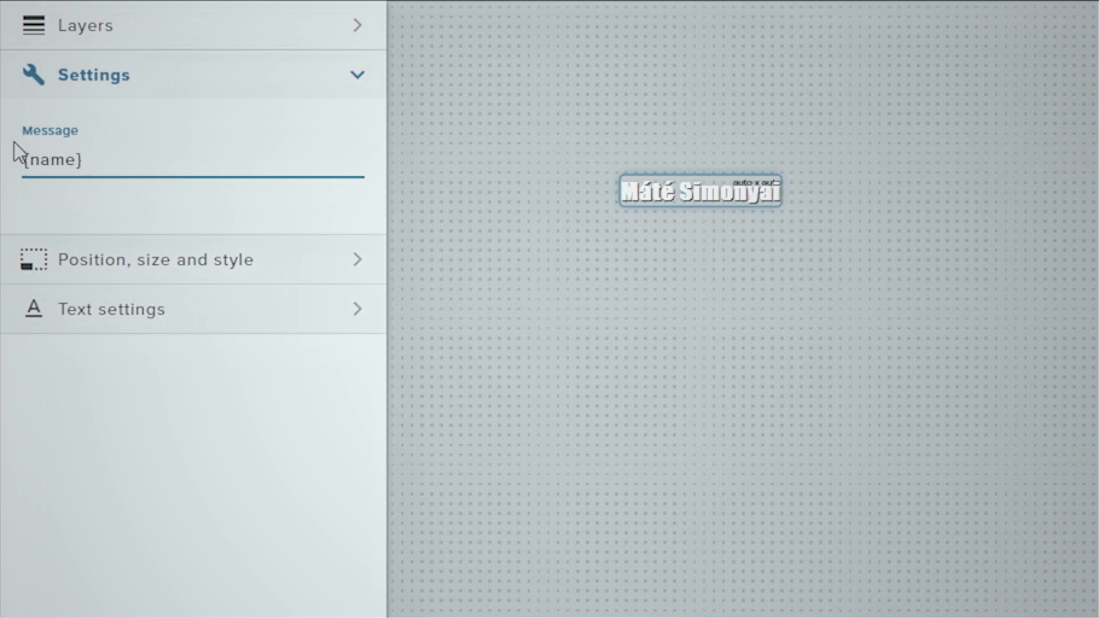
click(355, 75)
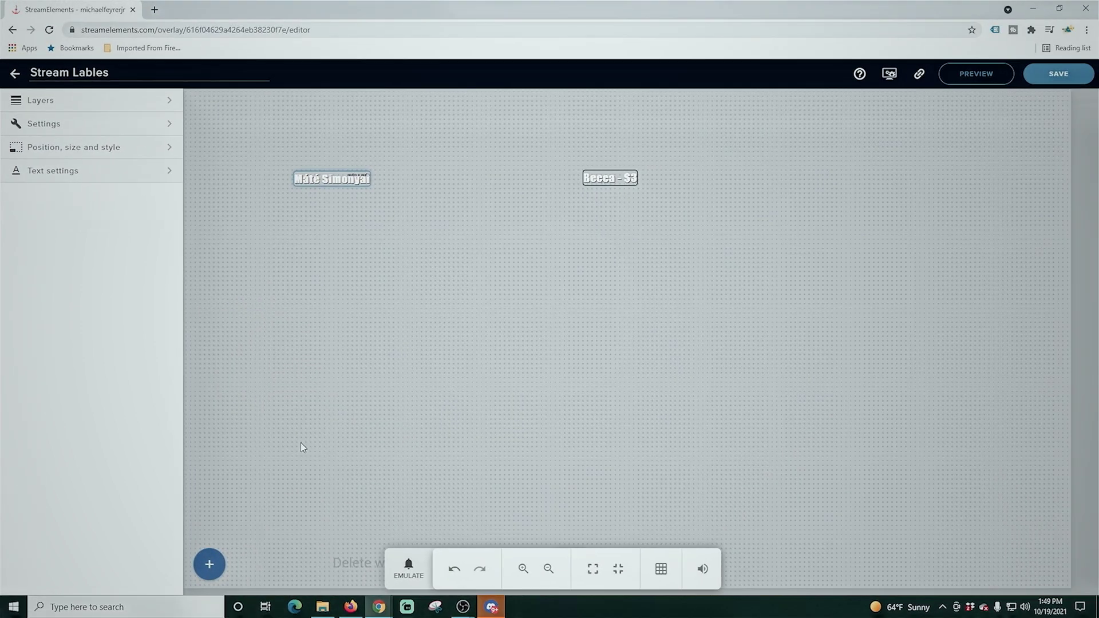
- Add a Latest super chat label and remove its 'Latest super chat:' prefix
click(210, 564)
mouse_move(266, 394)
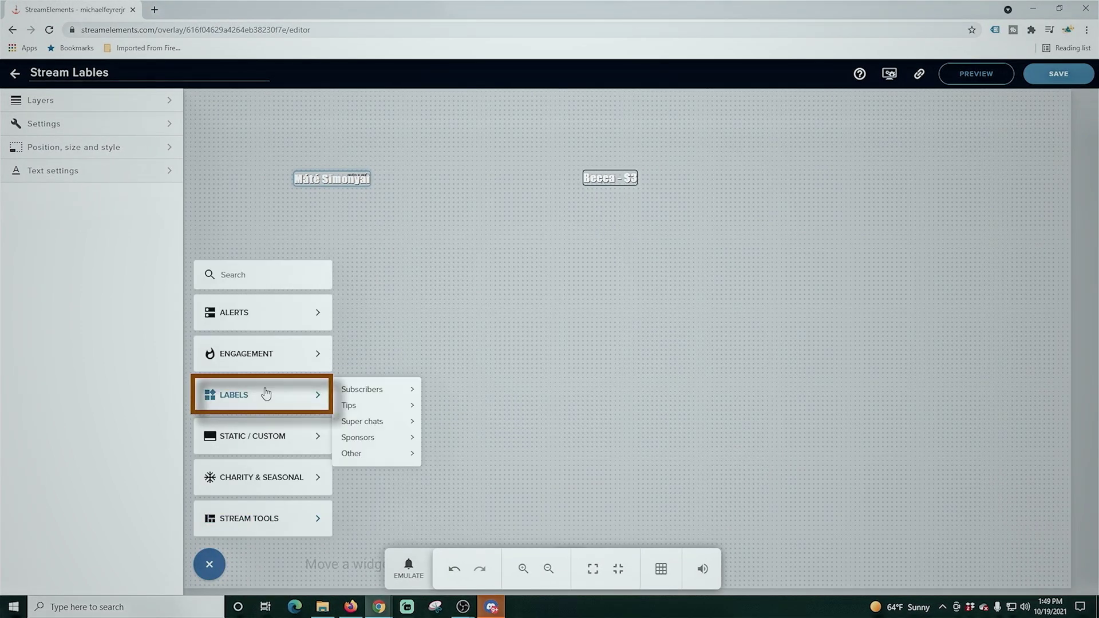
mouse_move(380, 422)
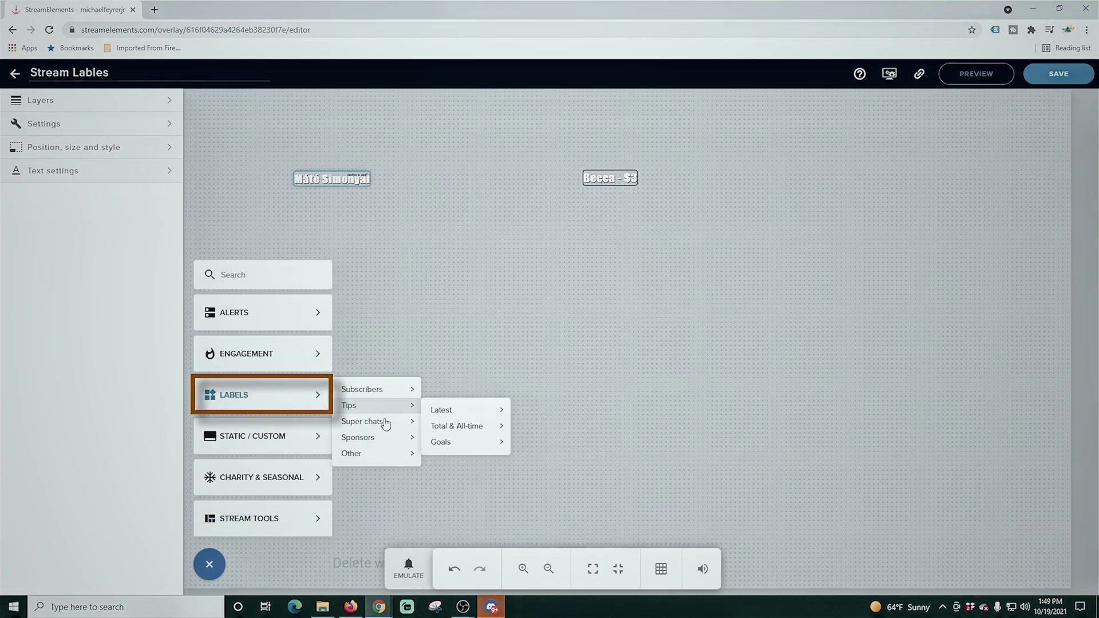
mouse_move(464, 427)
click(542, 433)
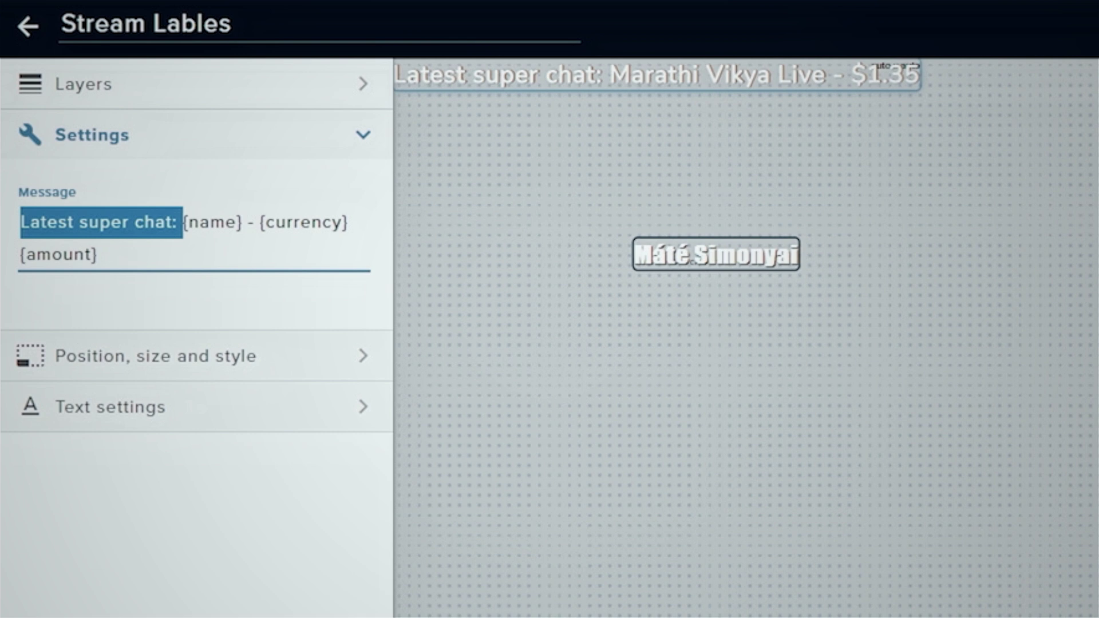
key(BackSpace)
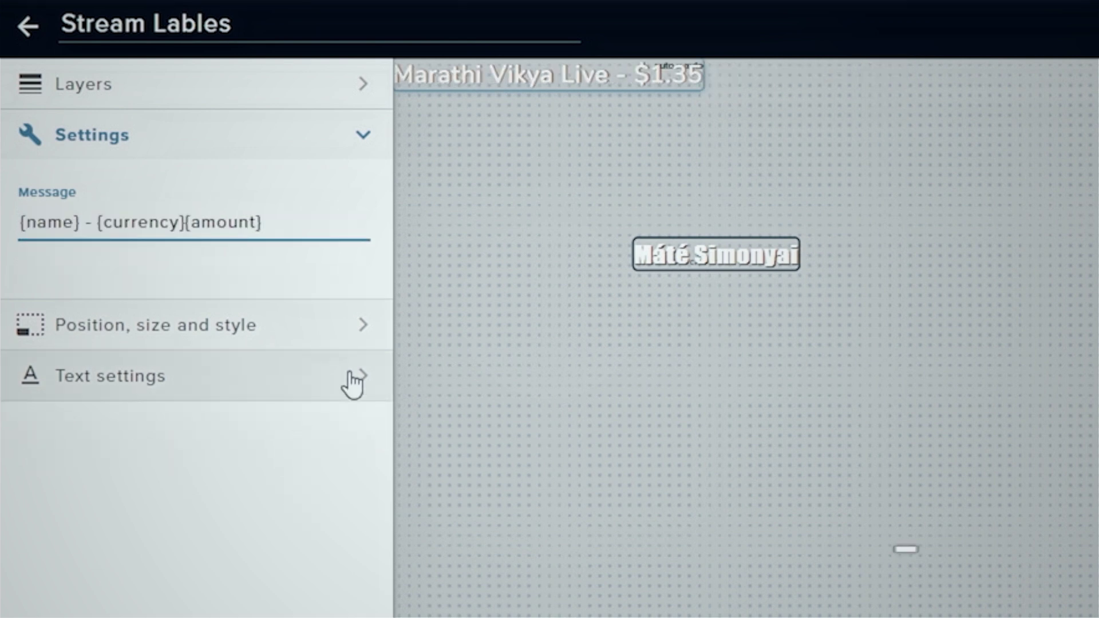
- Set the super chat label's font to Impact and shift the tip and super chat labels left
click(354, 383)
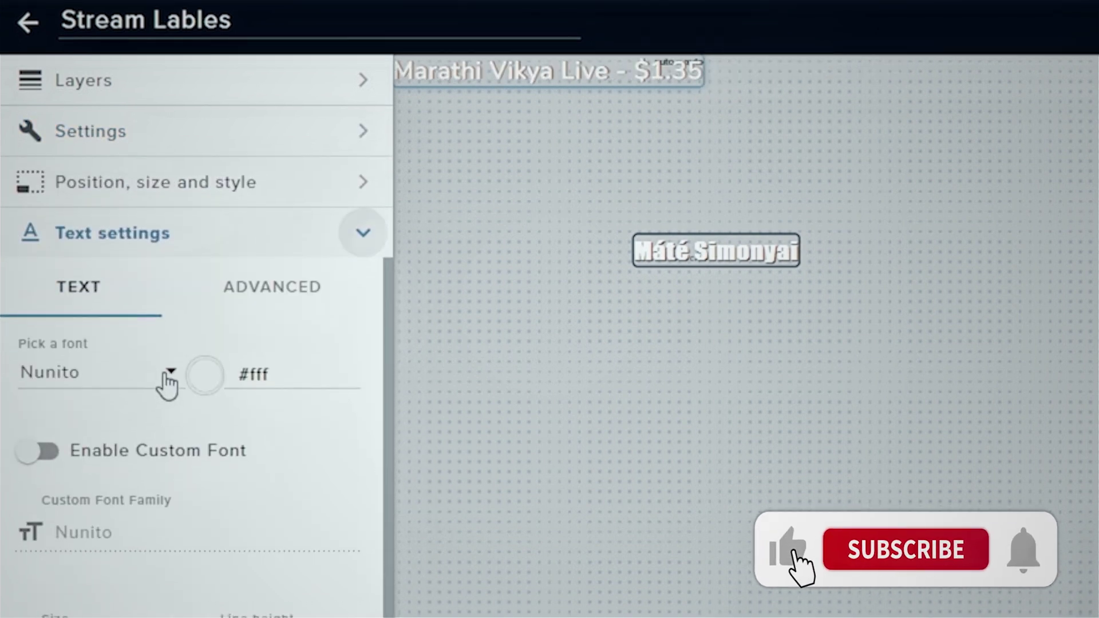
click(164, 389)
drag(184, 612, 185, 472)
drag(184, 415, 186, 395)
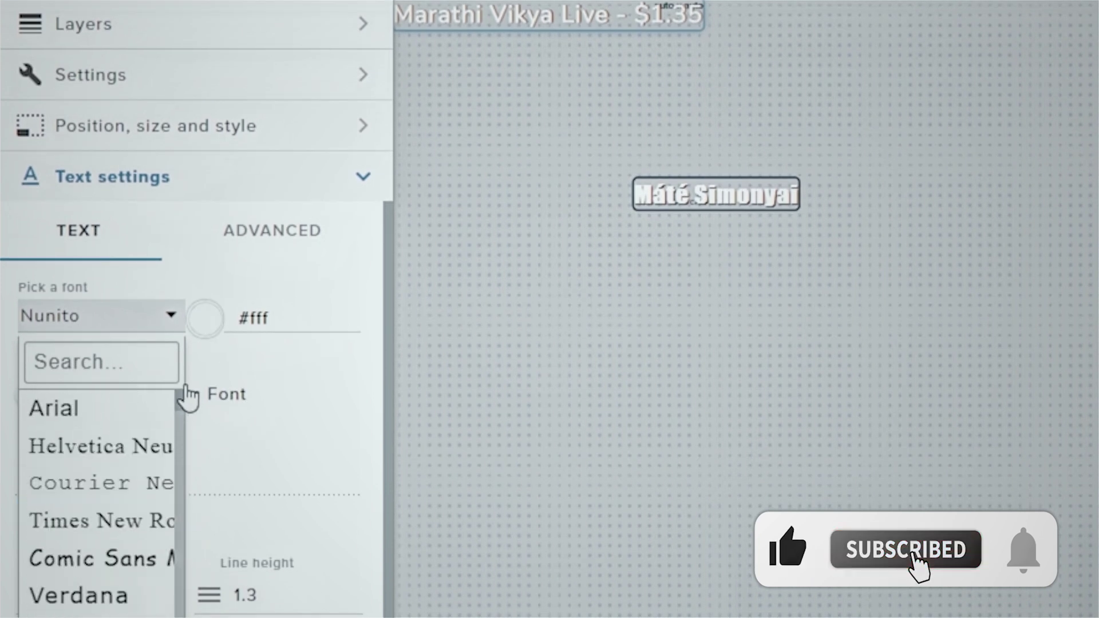
scroll(132, 490, down, 2)
click(113, 512)
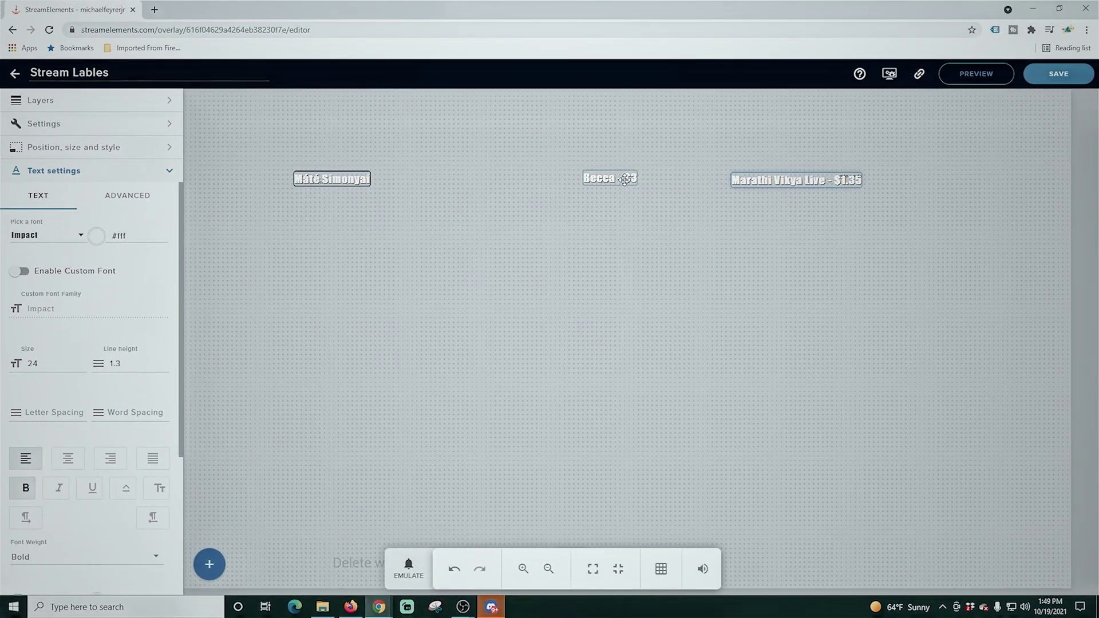
drag(619, 178, 566, 179)
drag(777, 180, 749, 181)
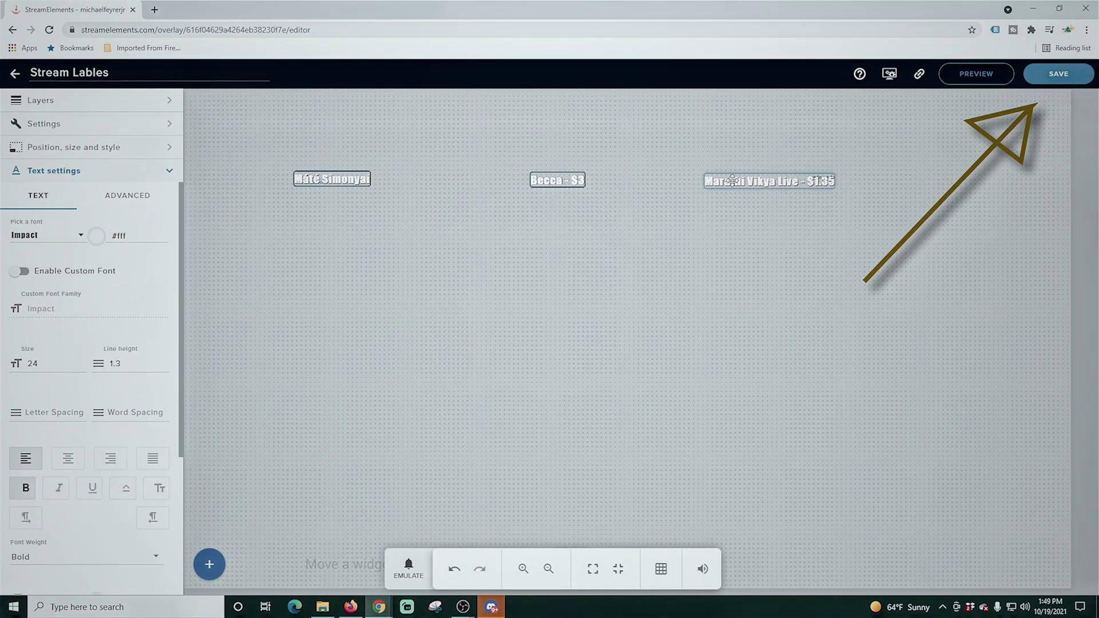
- Save the overlay and copy its overlay URL
click(1046, 81)
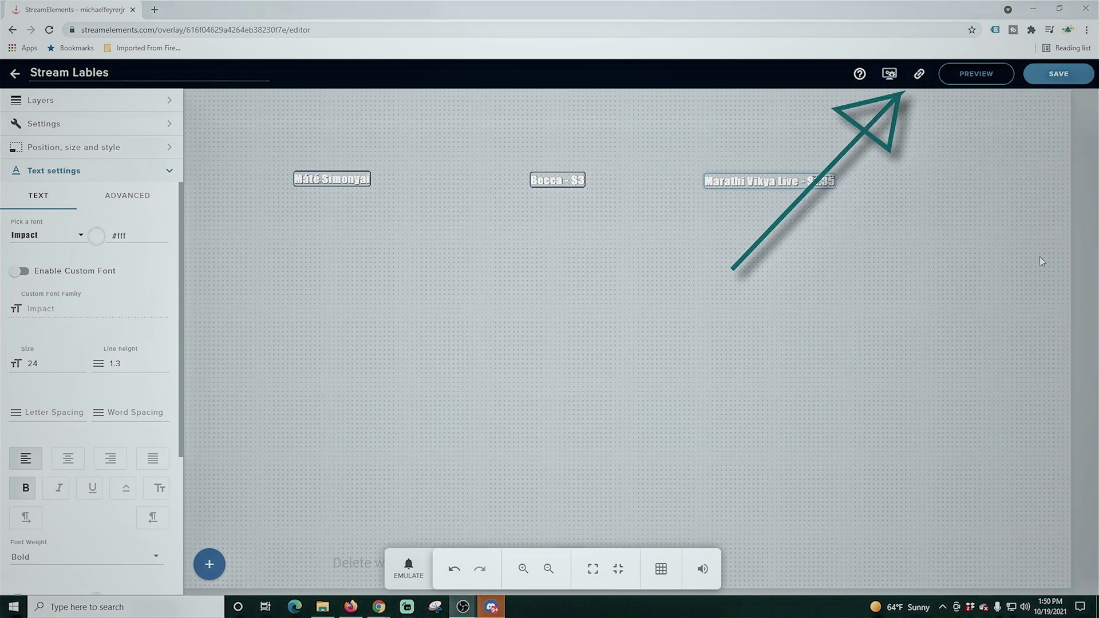
click(919, 75)
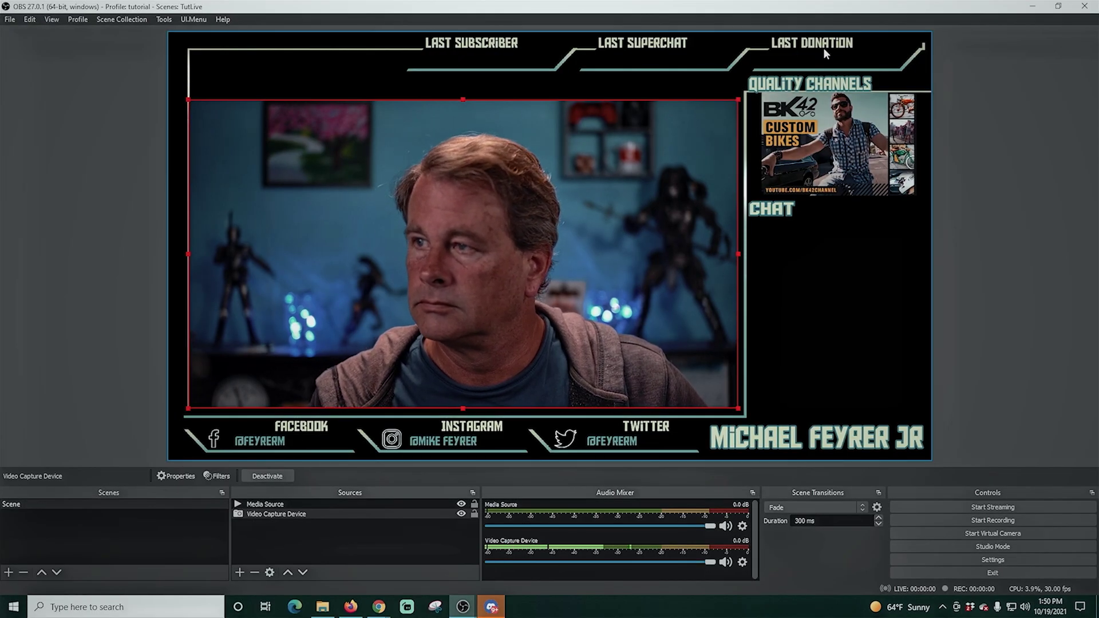
- Create a new OBS browser source named 'Lables'
click(240, 572)
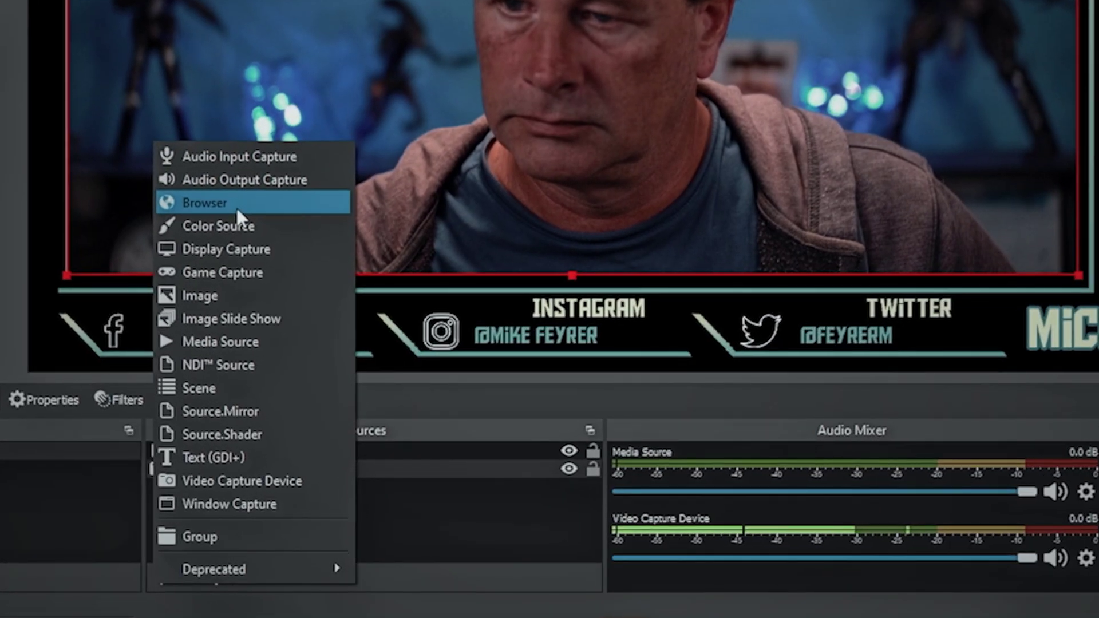
click(236, 204)
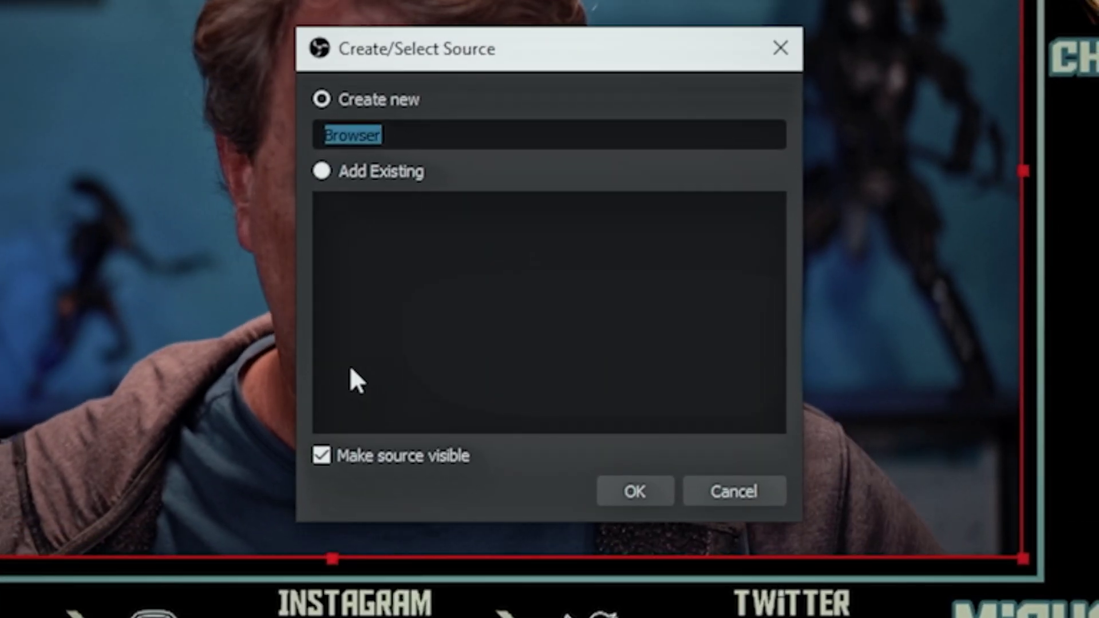
text(Lables)
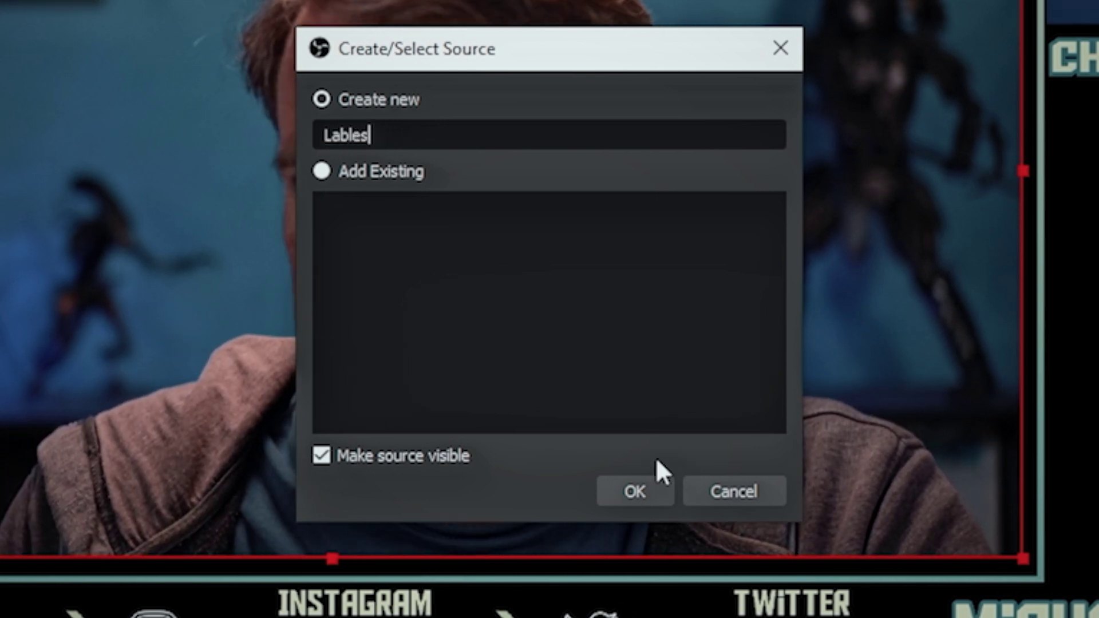
click(636, 494)
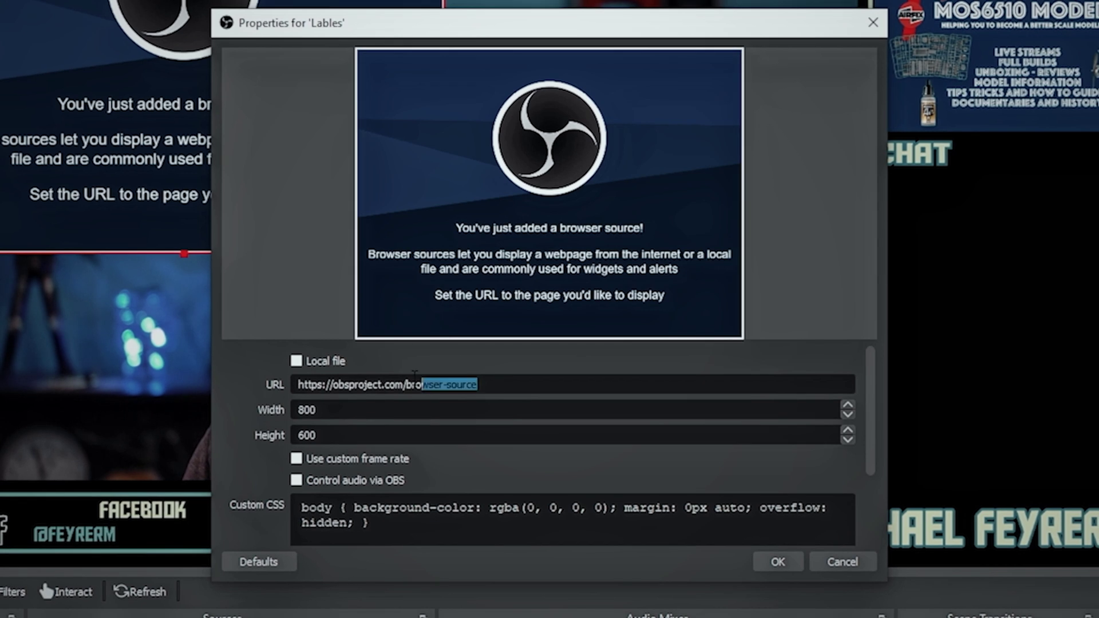
- Paste the overlay URL into the source, set its size to 1920×1080, and apply
drag(415, 376, 205, 379)
key(ctrl+v)
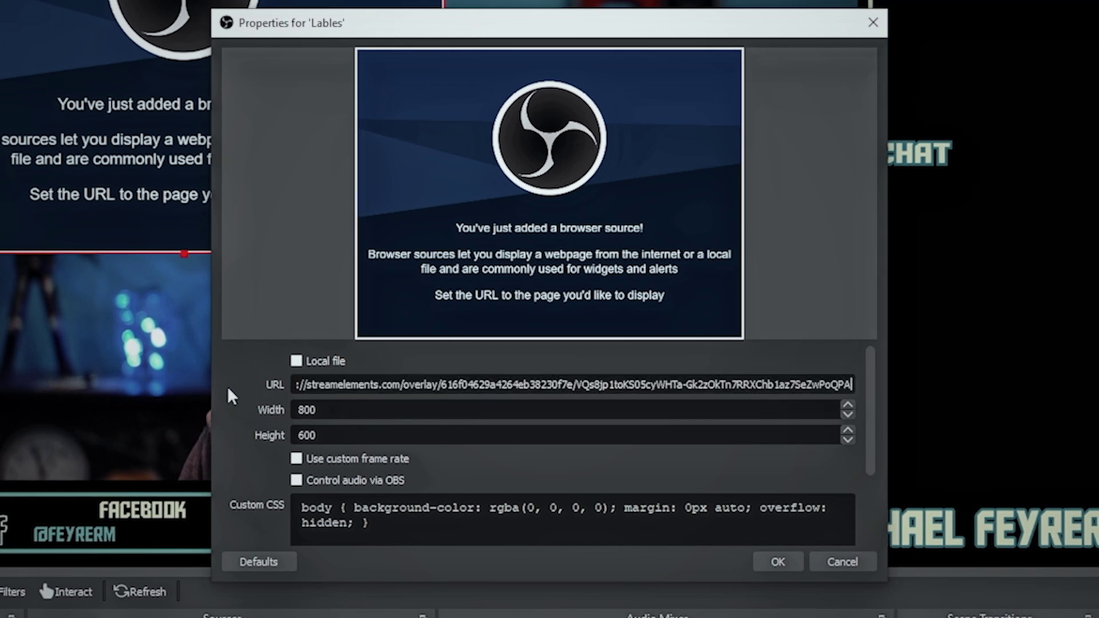
drag(329, 404, 189, 399)
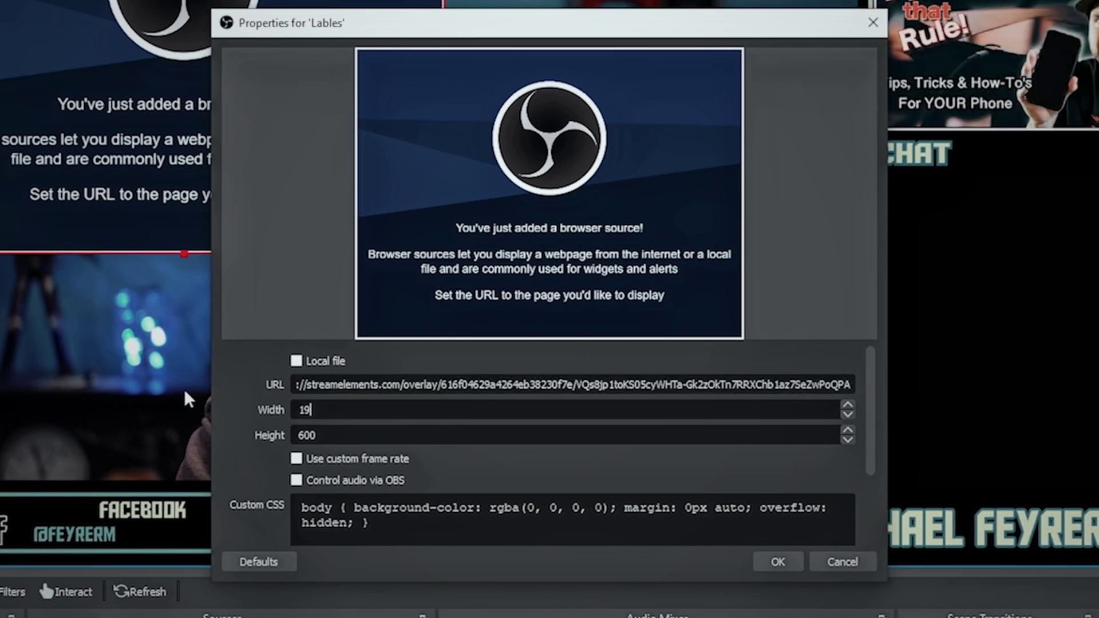
text(108)
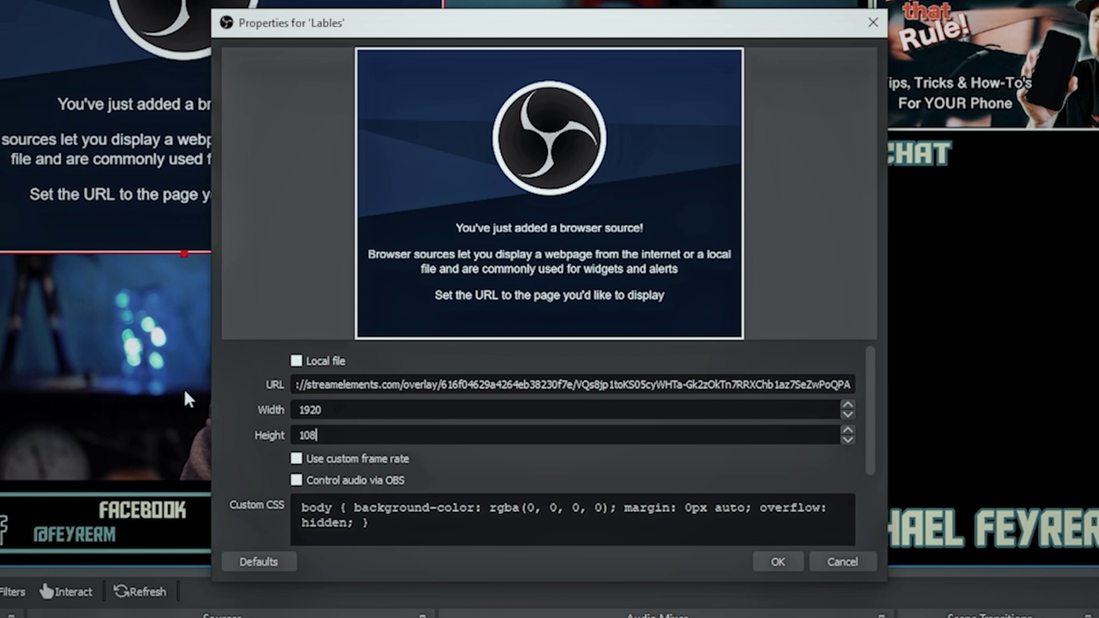
text(0)
scroll(876, 478, down, 2)
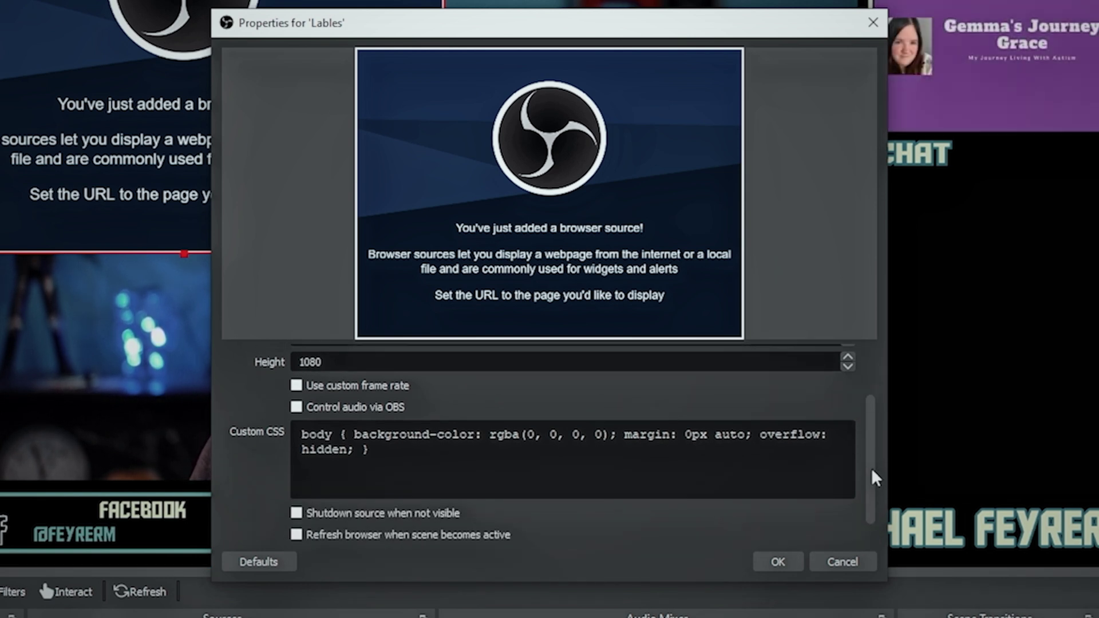
scroll(876, 479, down, 1)
click(779, 562)
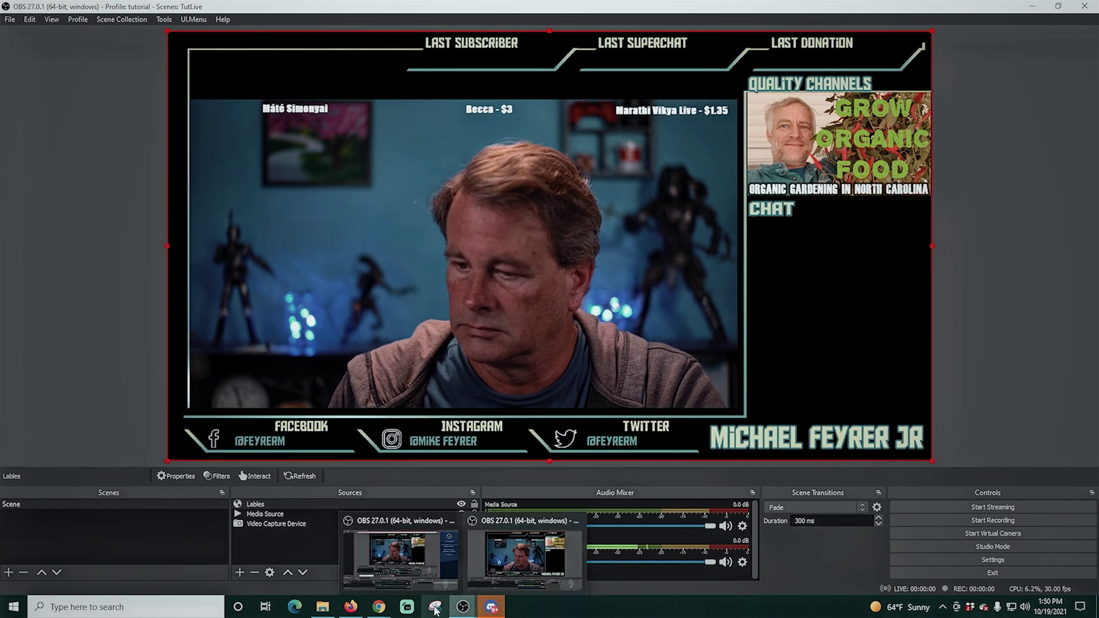
- Raise the subscriber and super chat labels higher on the zoomed-out canvas and save
mouse_move(378, 607)
click(441, 549)
drag(347, 180, 376, 136)
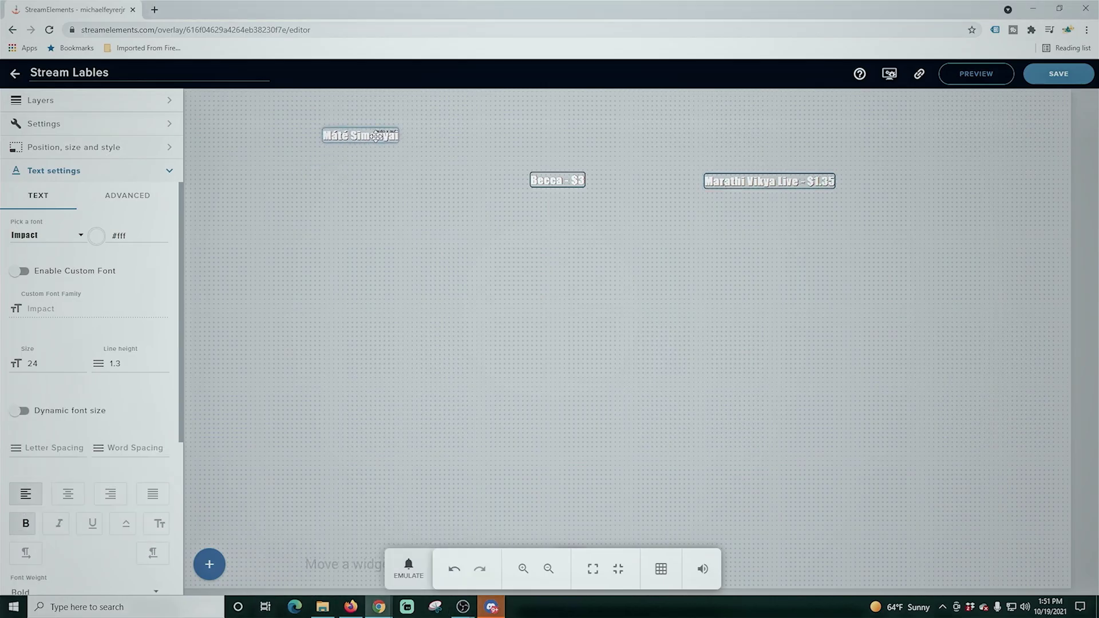
click(523, 569)
click(549, 569)
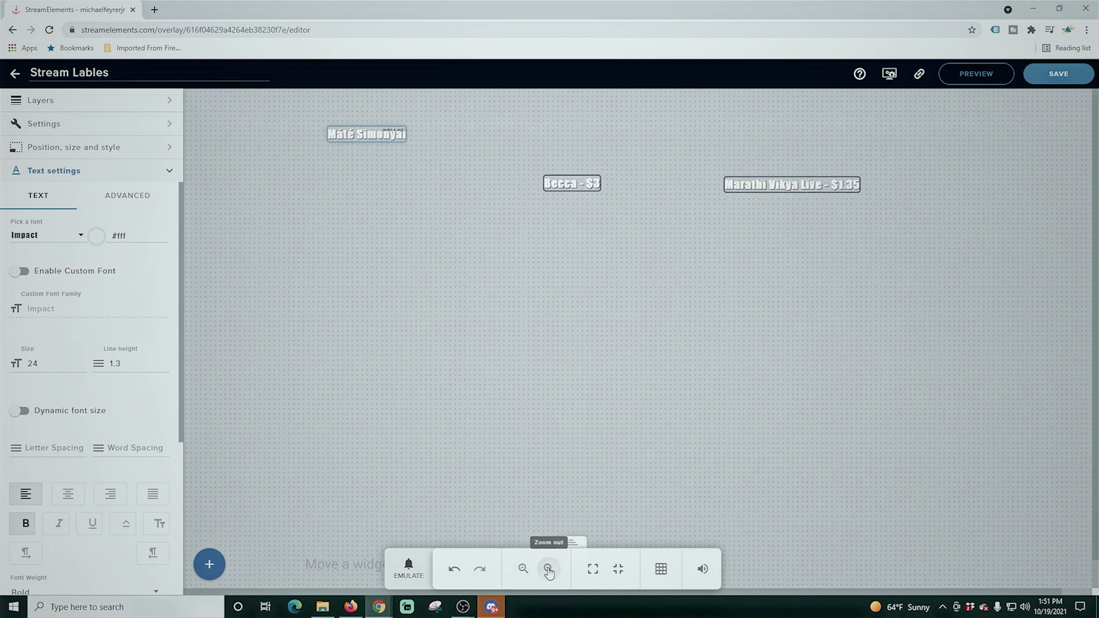
click(549, 569)
click(549, 569)
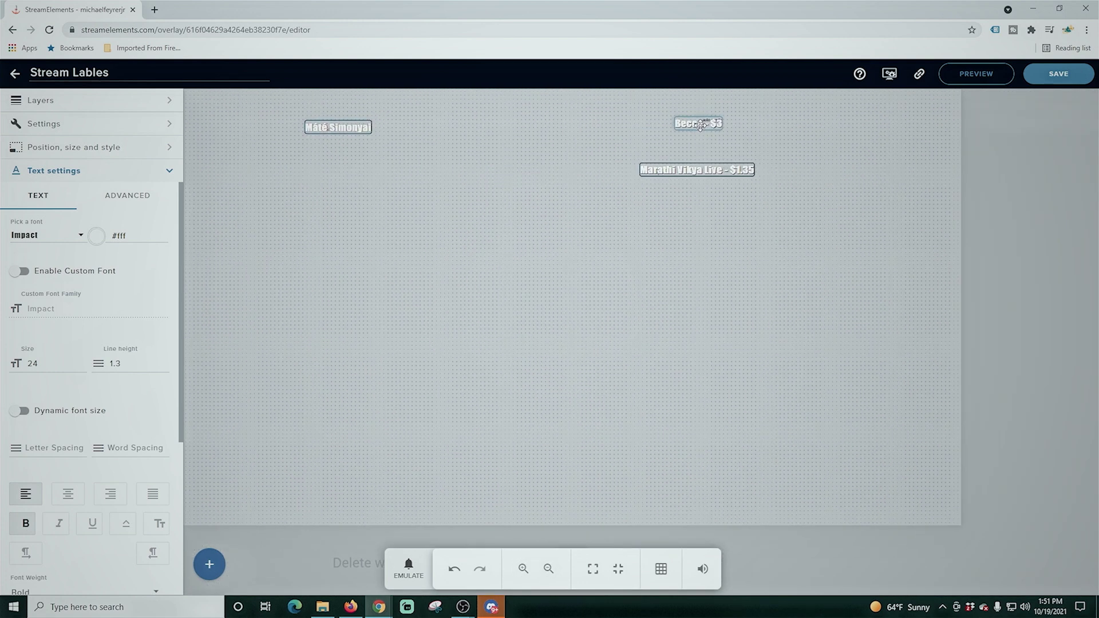
drag(687, 170, 520, 126)
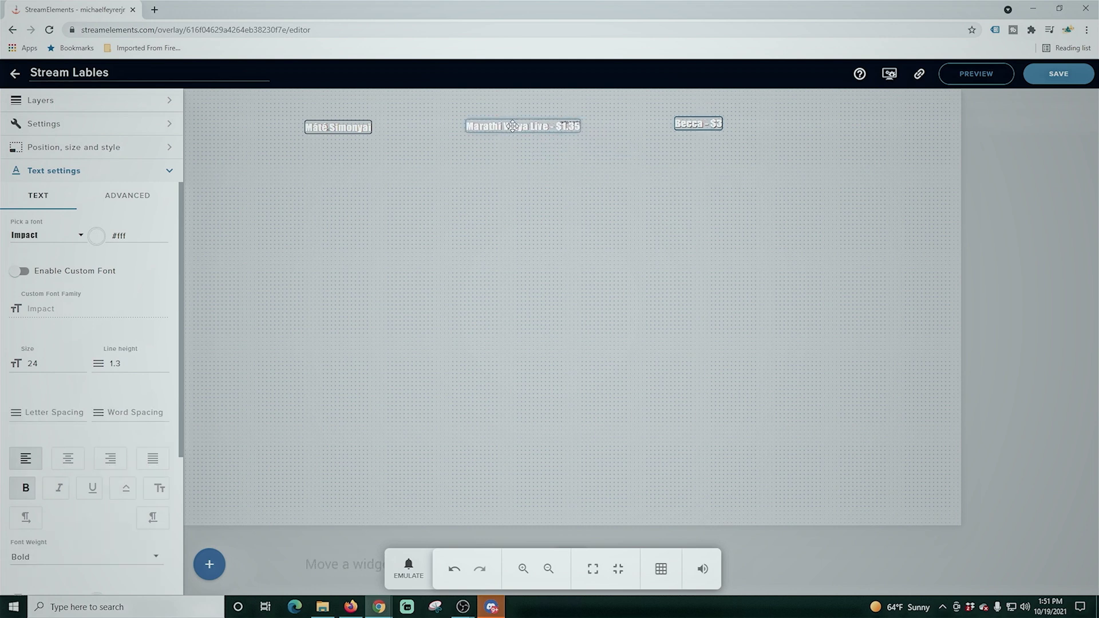
click(1050, 75)
- Spread the donation, super chat and subscriber labels further right and save
mouse_move(468, 608)
click(501, 558)
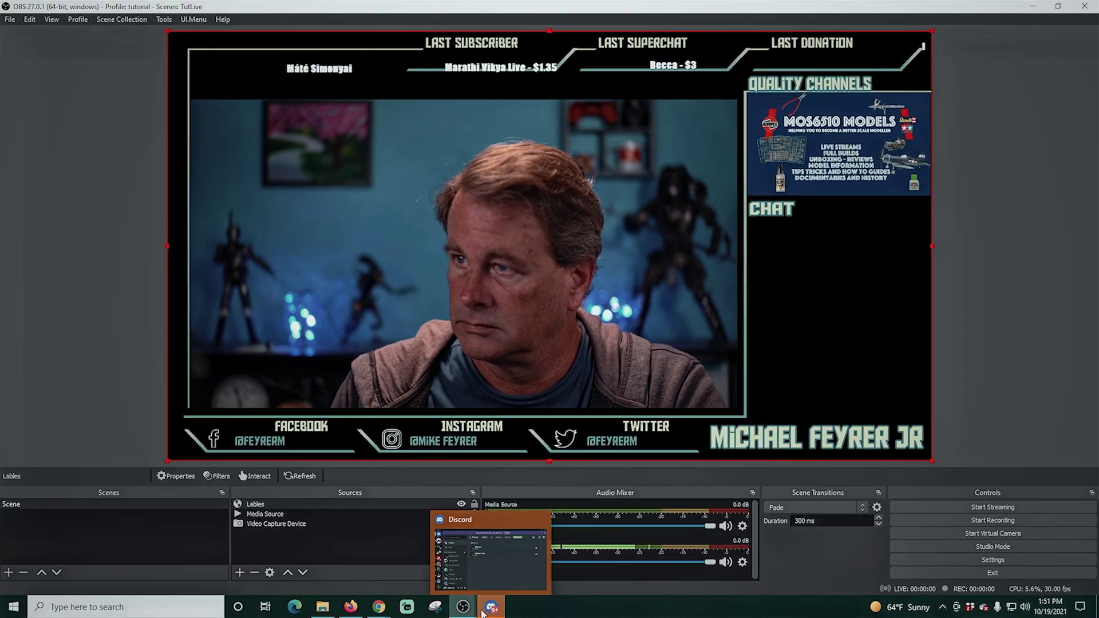
mouse_move(462, 609)
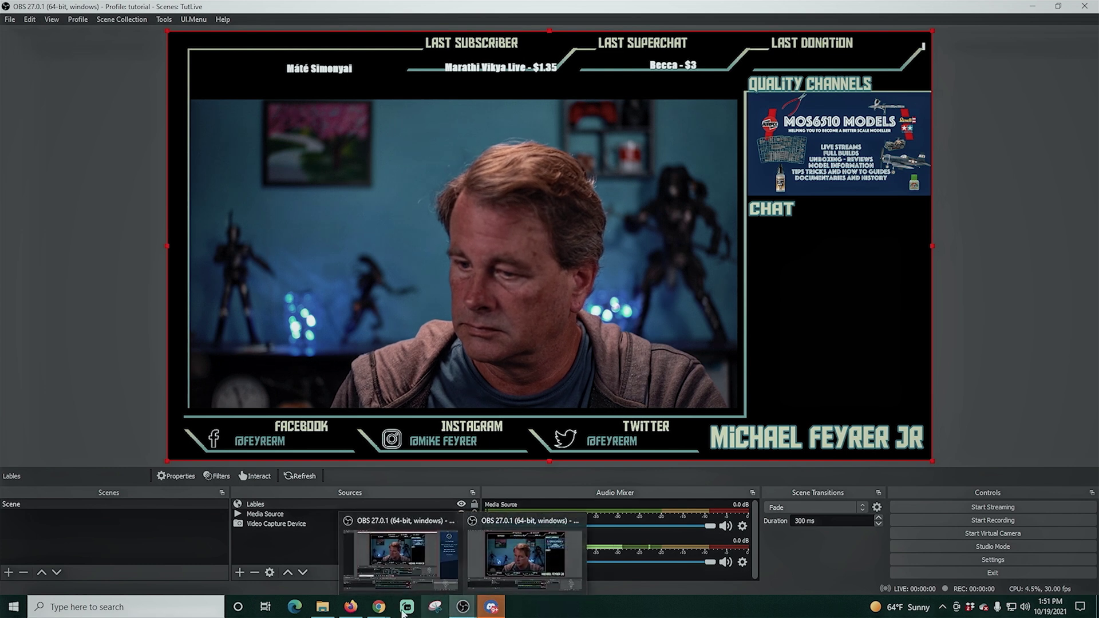
click(419, 579)
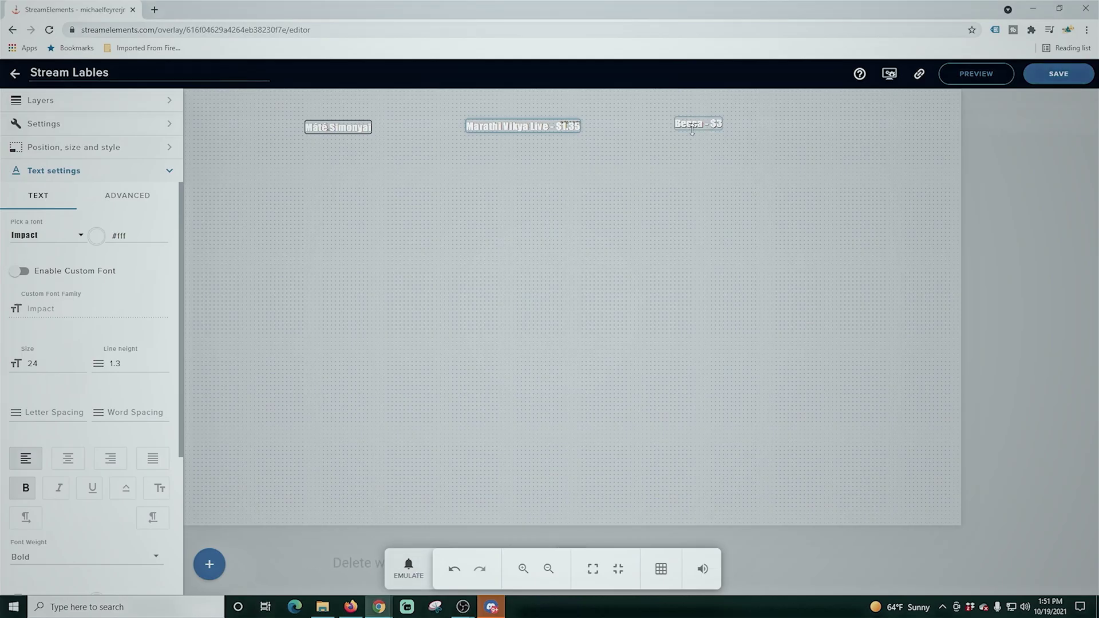
drag(693, 127, 836, 122)
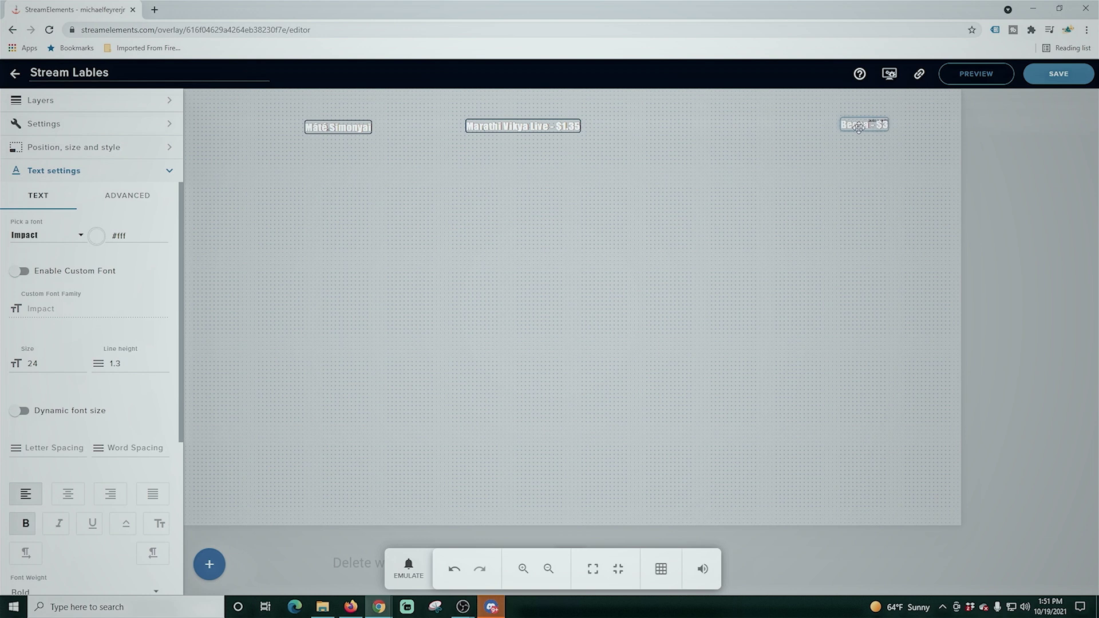
drag(544, 121, 707, 123)
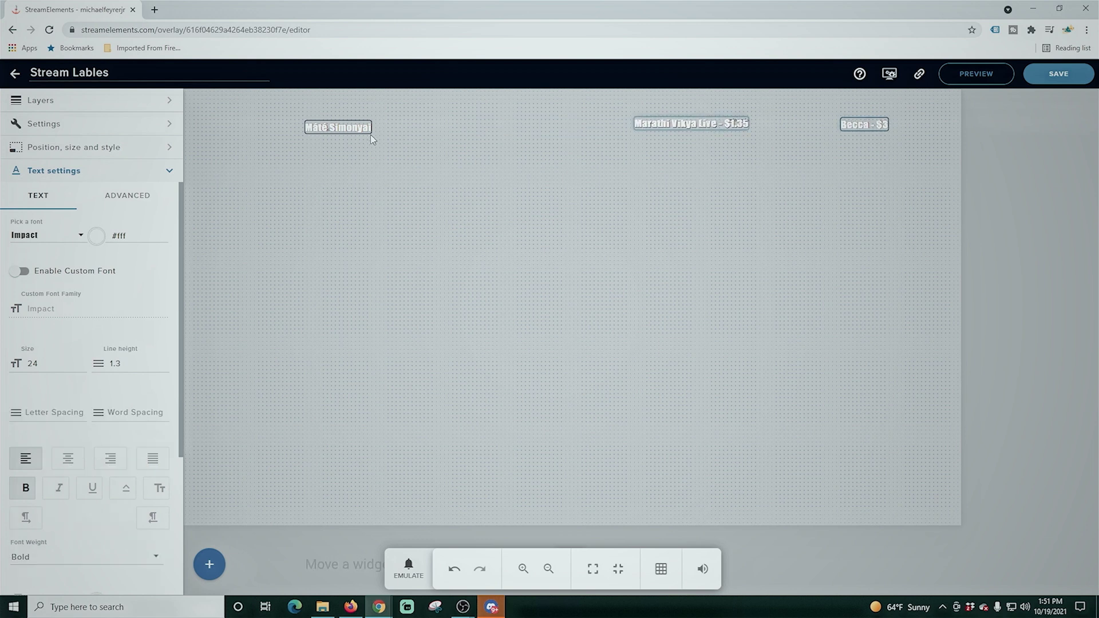
drag(357, 127, 539, 127)
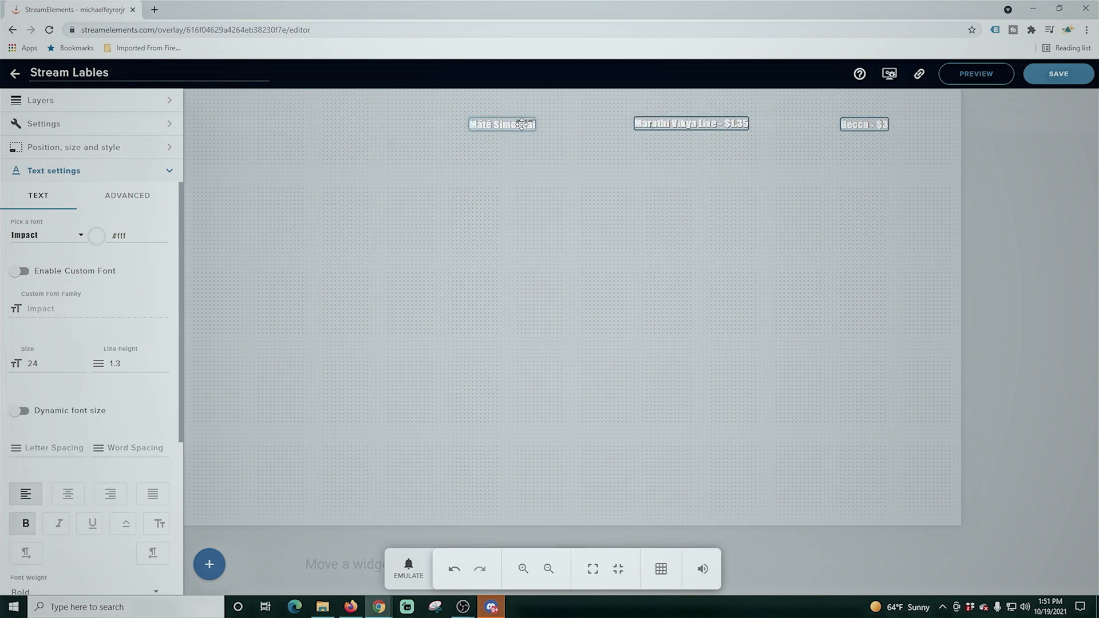
click(1038, 75)
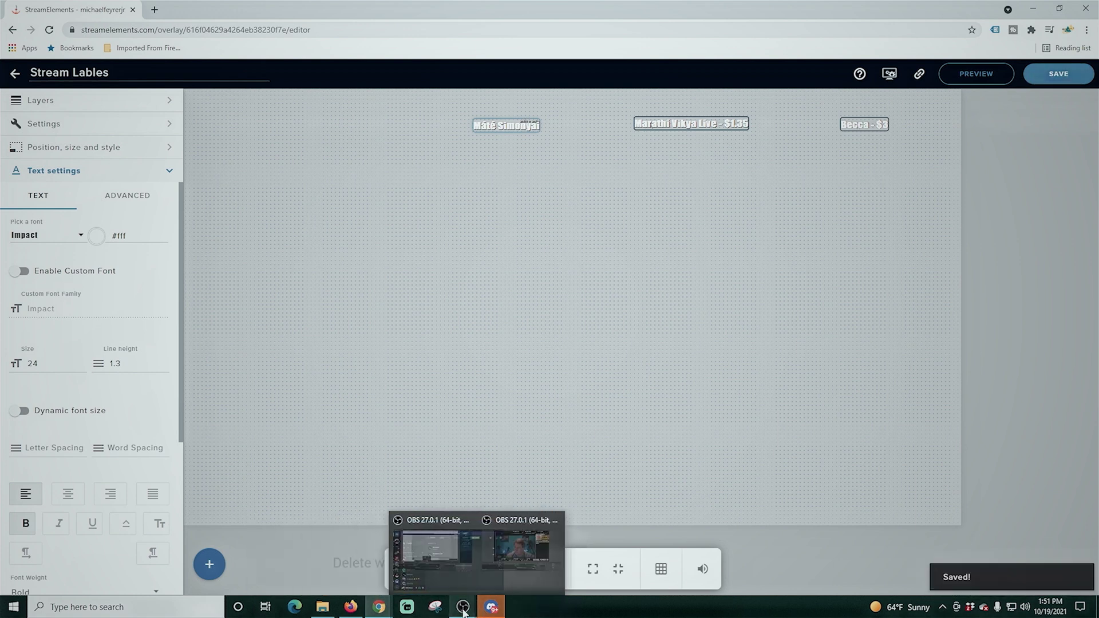
- Nudge the super chat and donation labels up into line, save, and preview in OBS
click(510, 567)
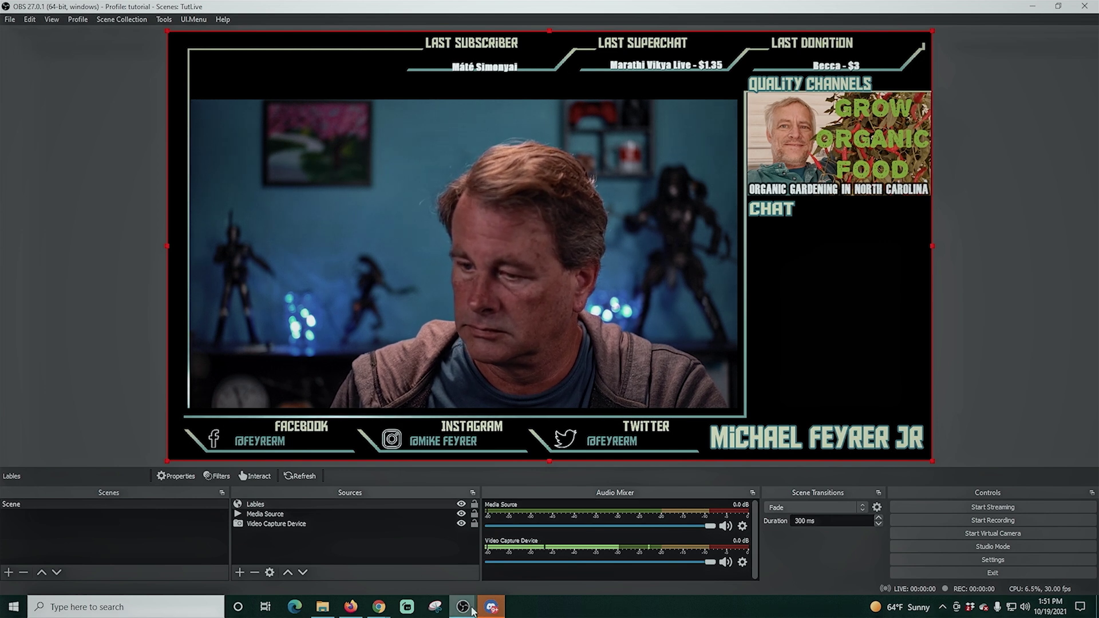
mouse_move(394, 597)
click(407, 574)
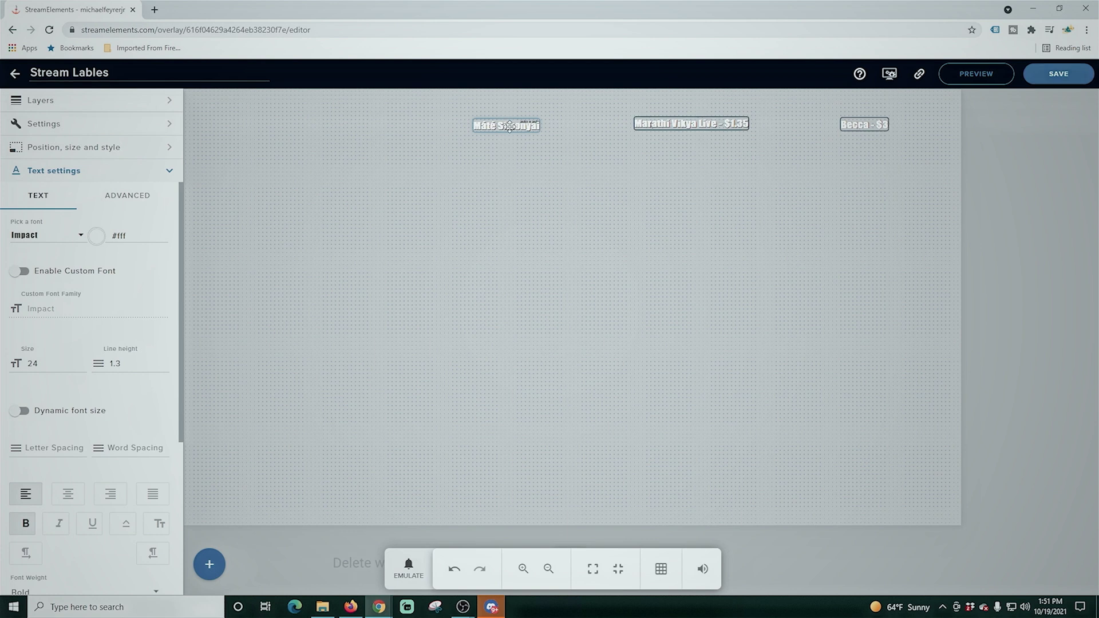
drag(672, 122, 671, 119)
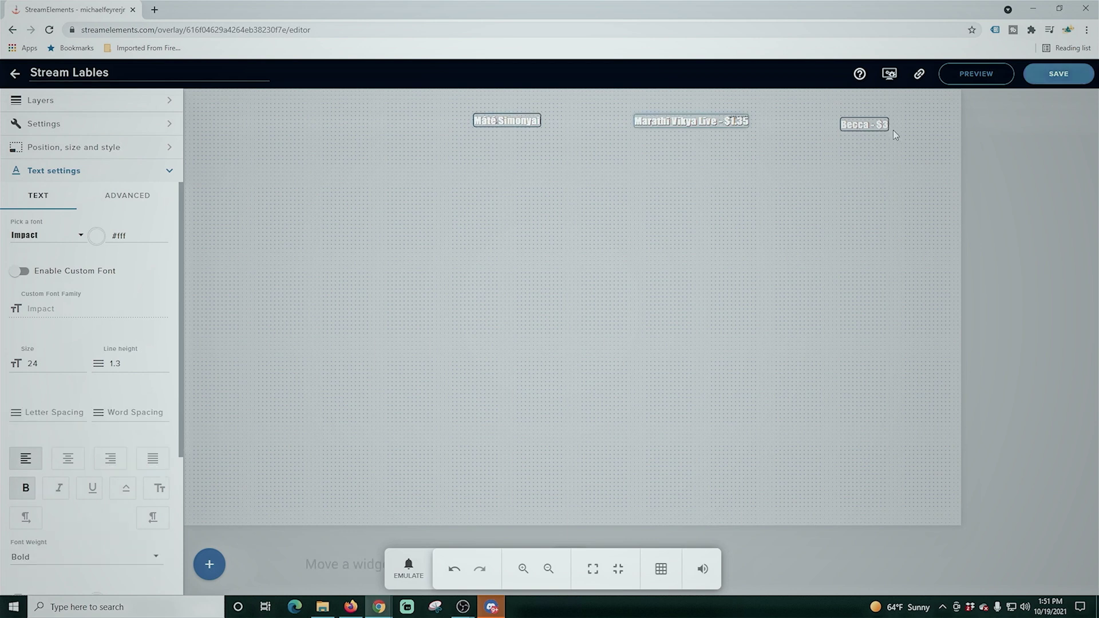
drag(872, 122, 872, 121)
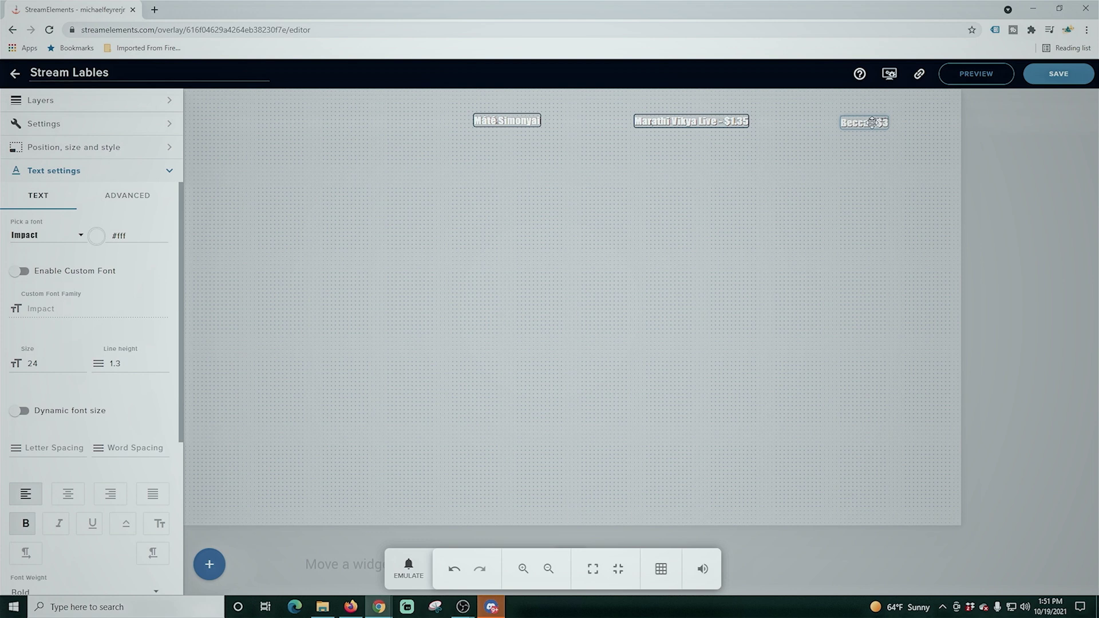
click(1055, 75)
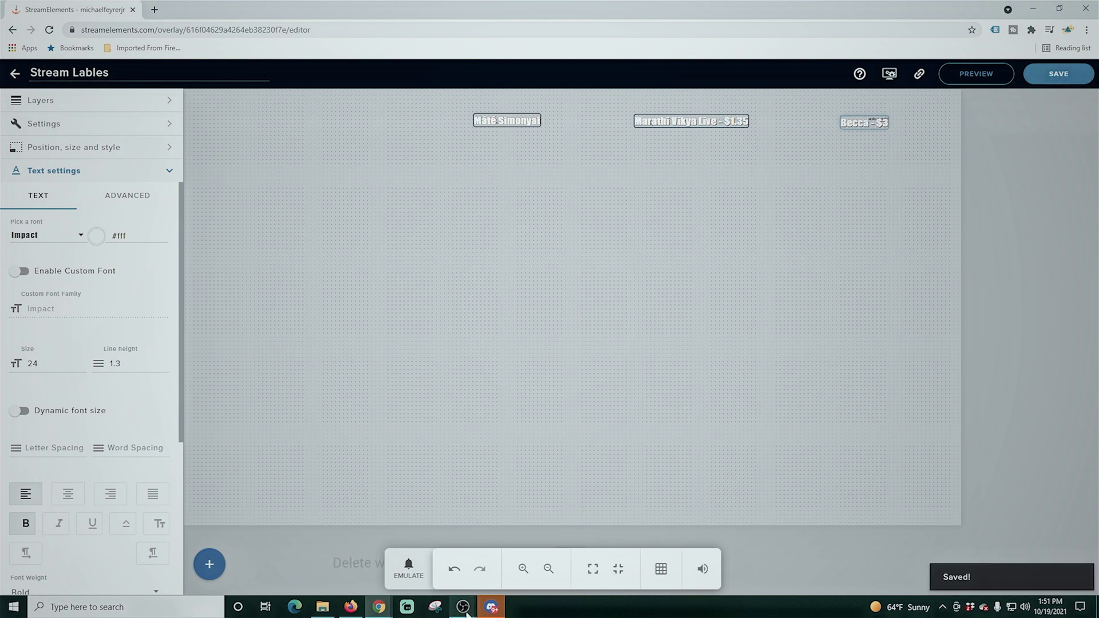
mouse_move(463, 606)
click(494, 556)
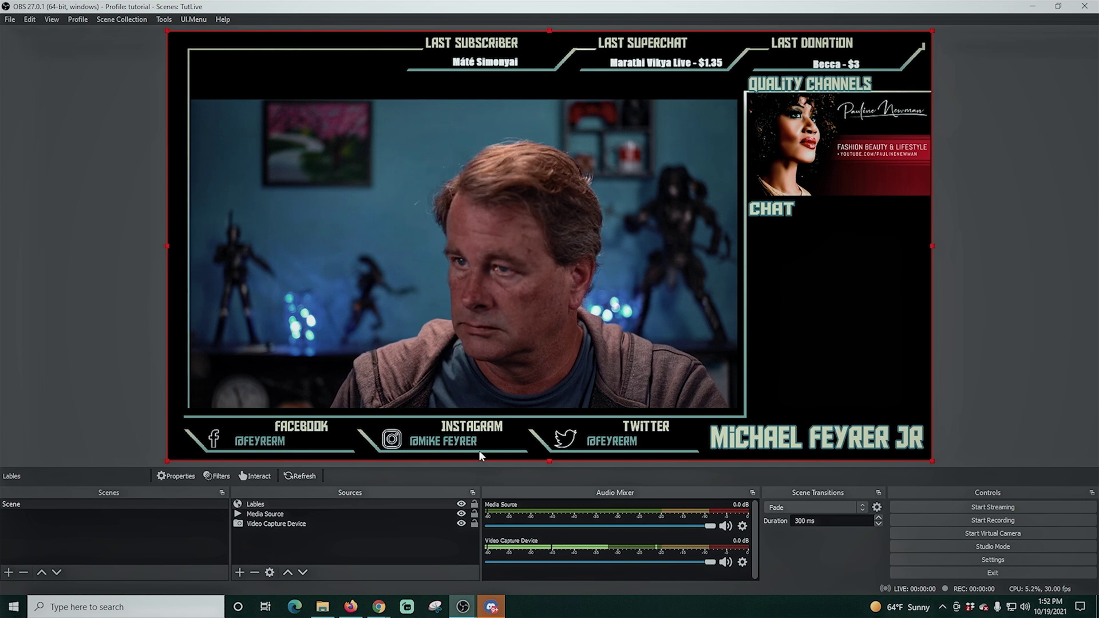
- Shift the super chat and donation labels slightly left and save
mouse_move(379, 606)
click(440, 561)
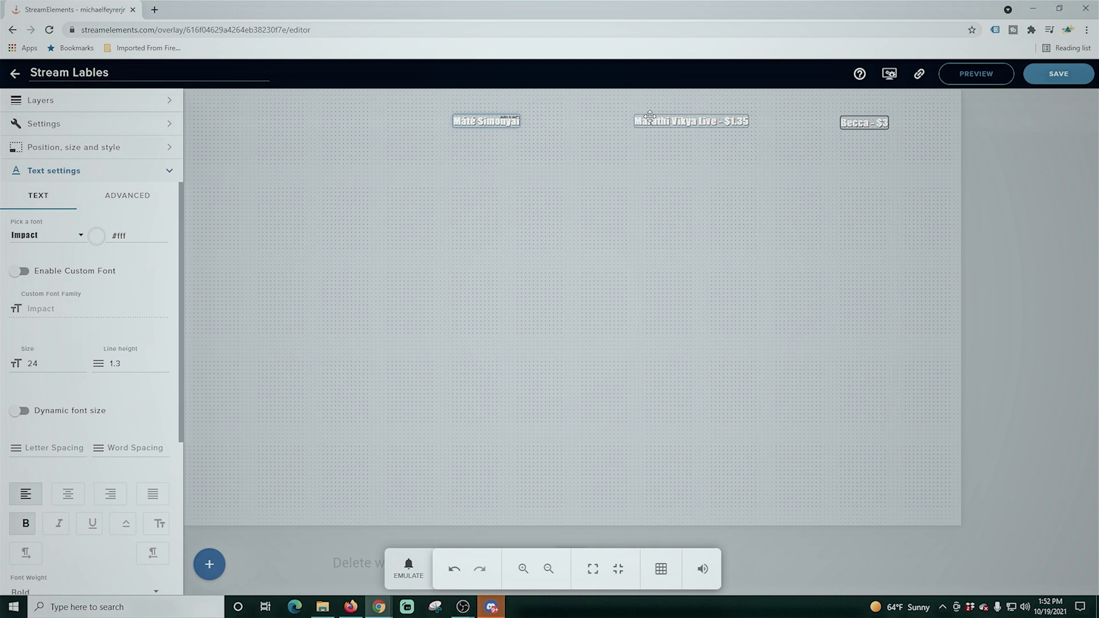
drag(660, 119, 652, 120)
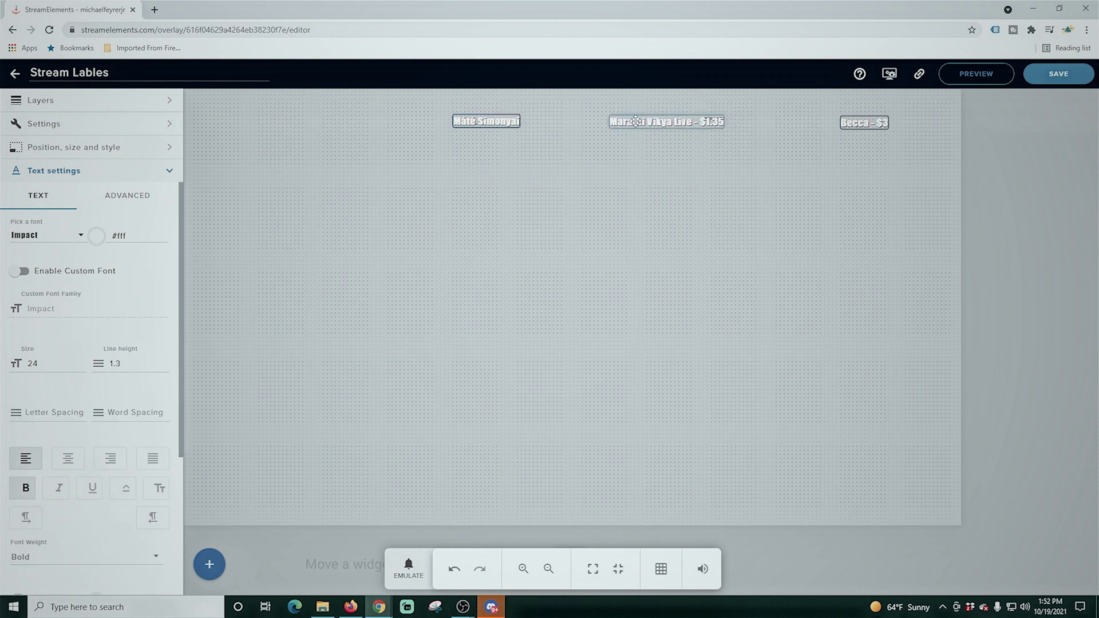
drag(863, 125, 844, 122)
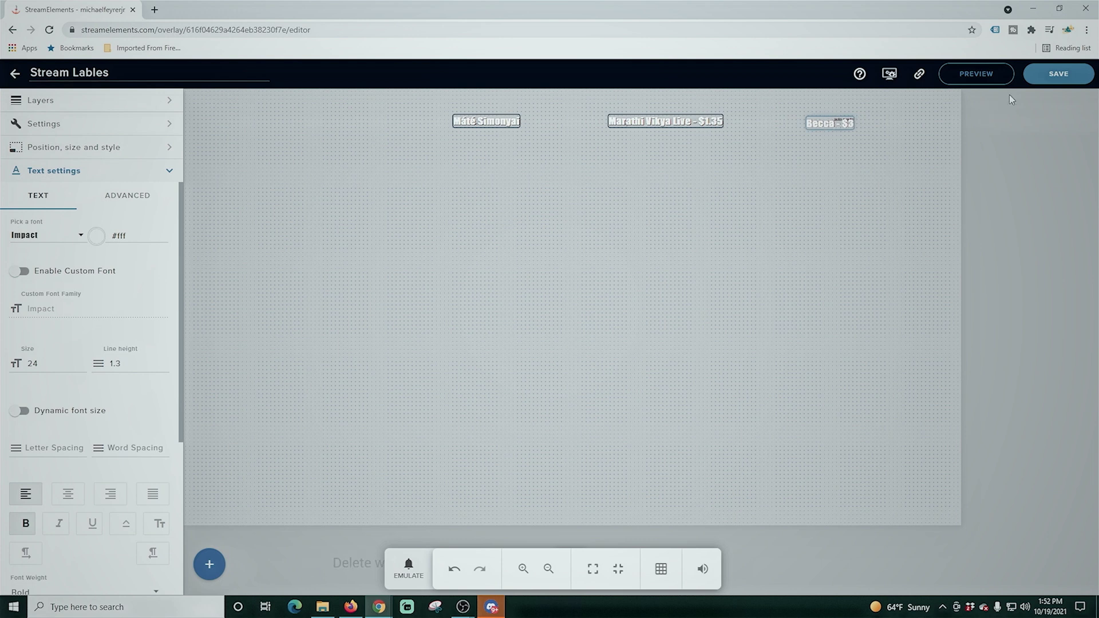
click(1069, 71)
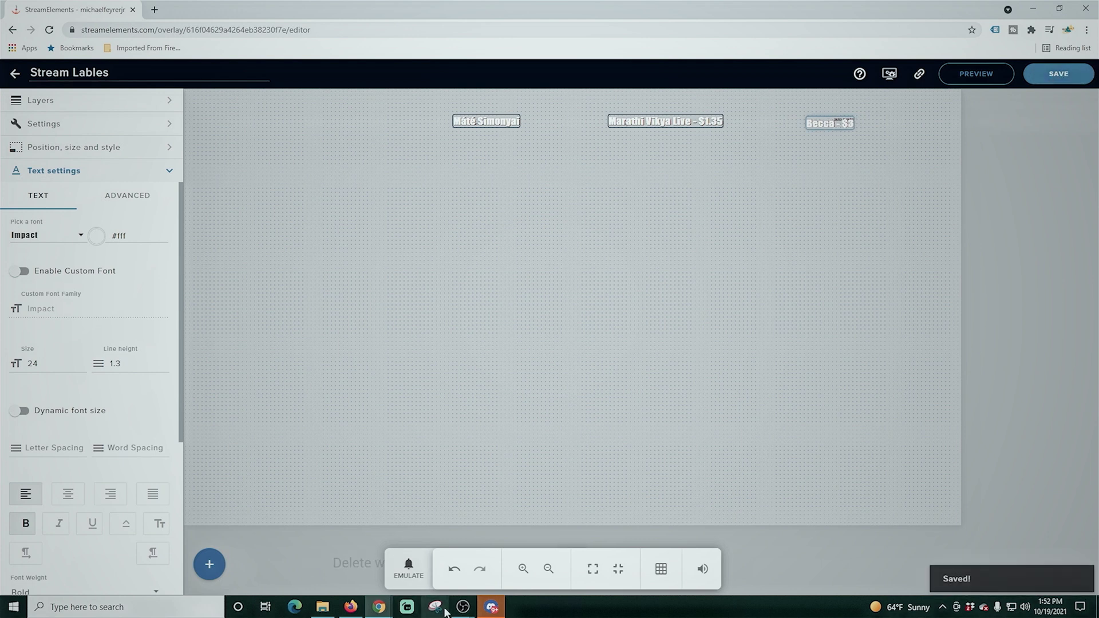
- Move the subscriber label slightly left after checking OBS, and save
click(505, 511)
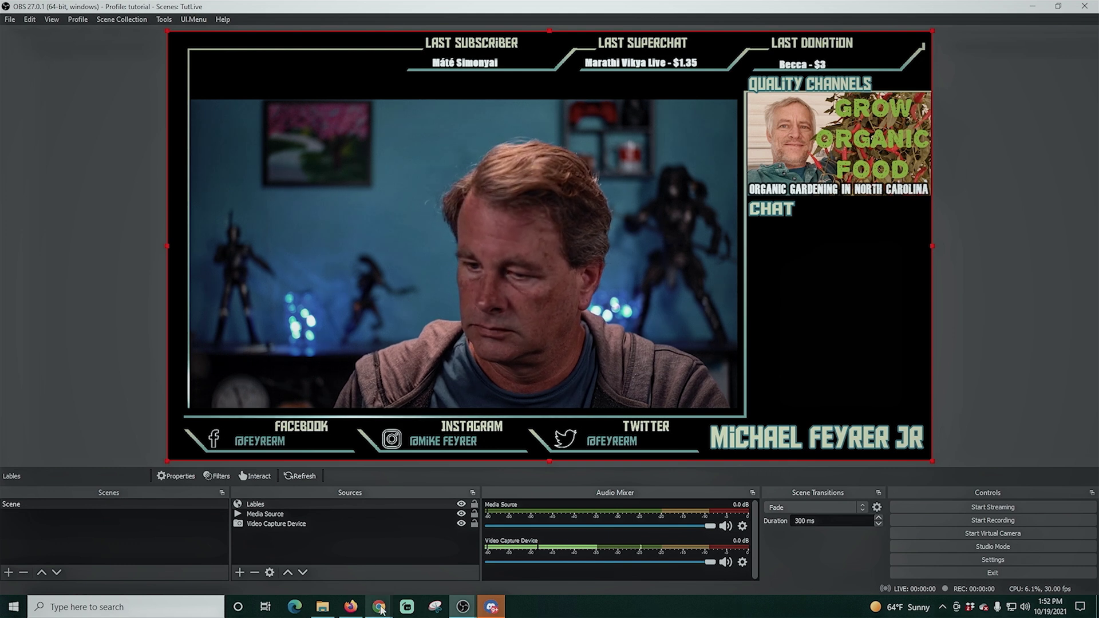
mouse_move(381, 610)
click(441, 552)
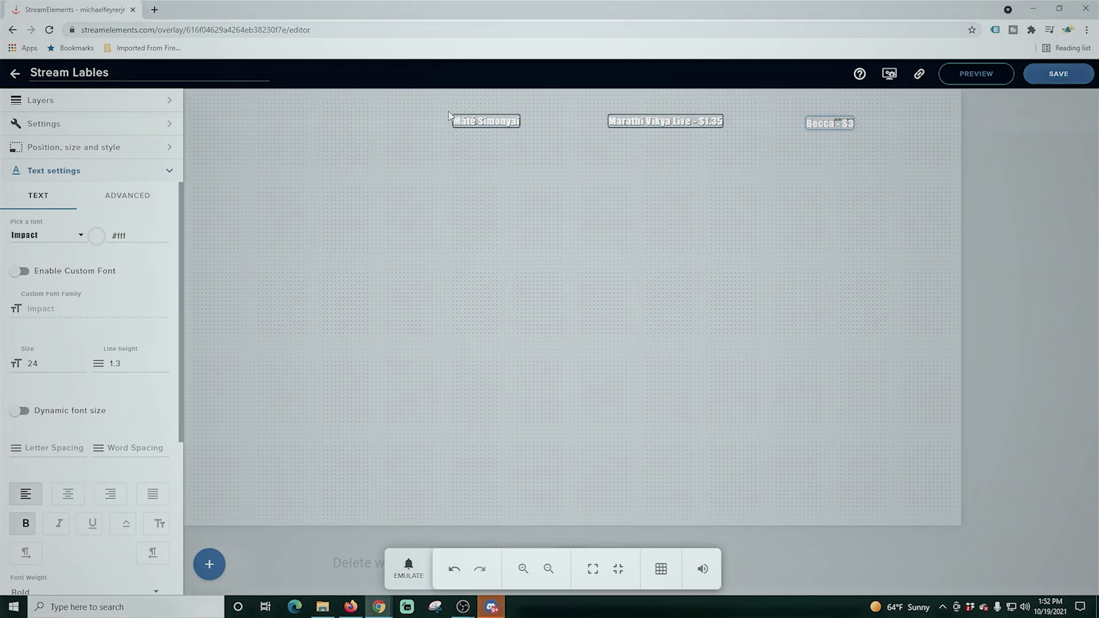
drag(462, 120, 454, 119)
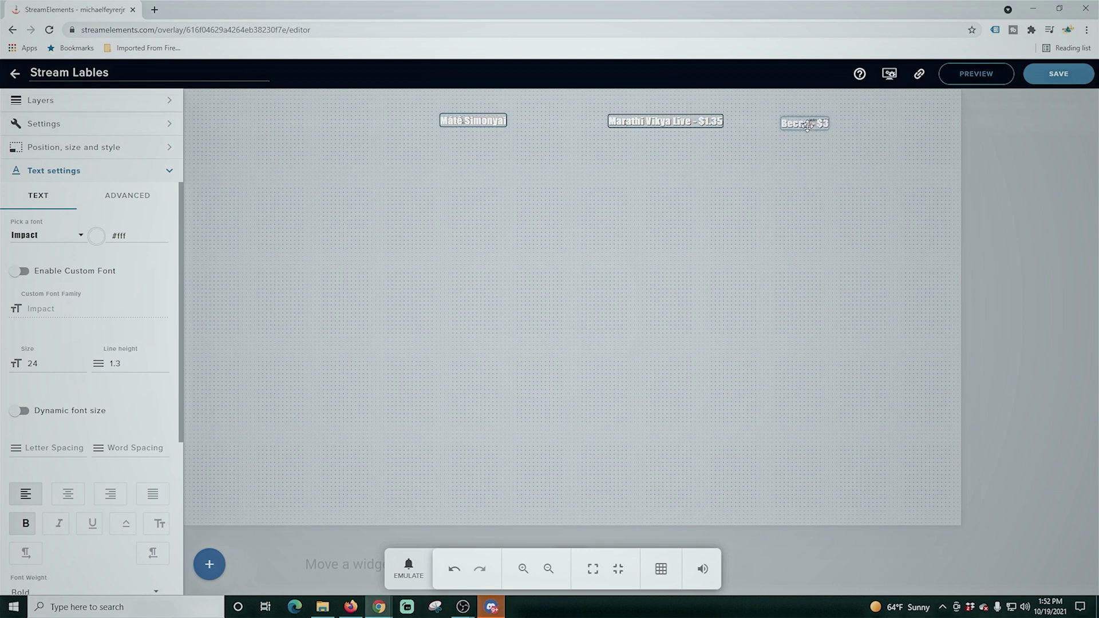
click(1077, 77)
- Save the final label positions and confirm their placement in OBS
mouse_move(463, 607)
click(489, 558)
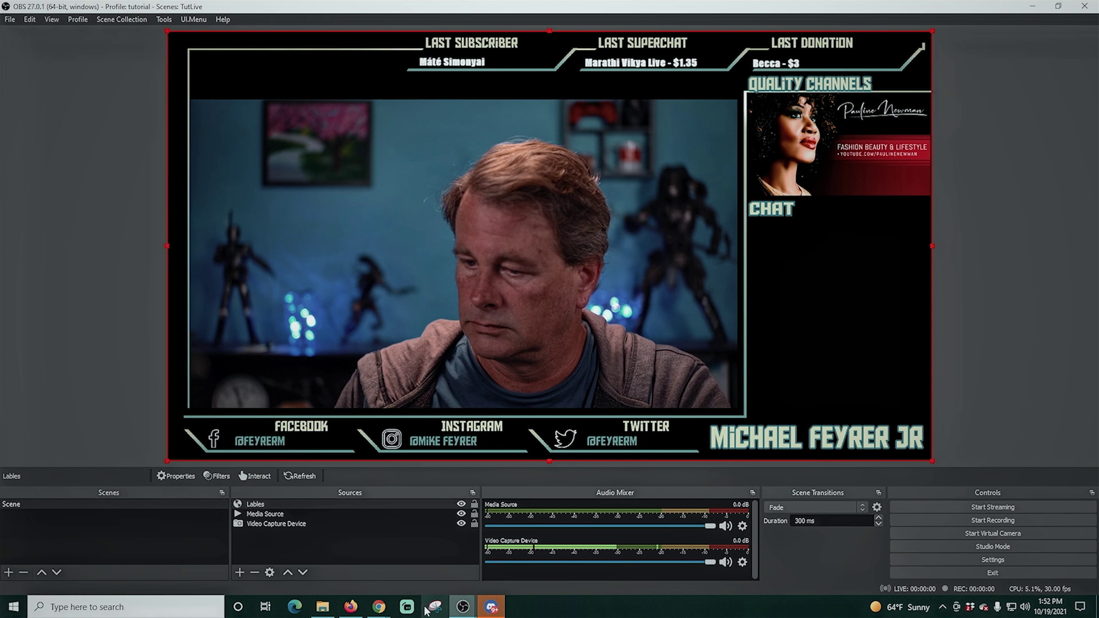
mouse_move(381, 606)
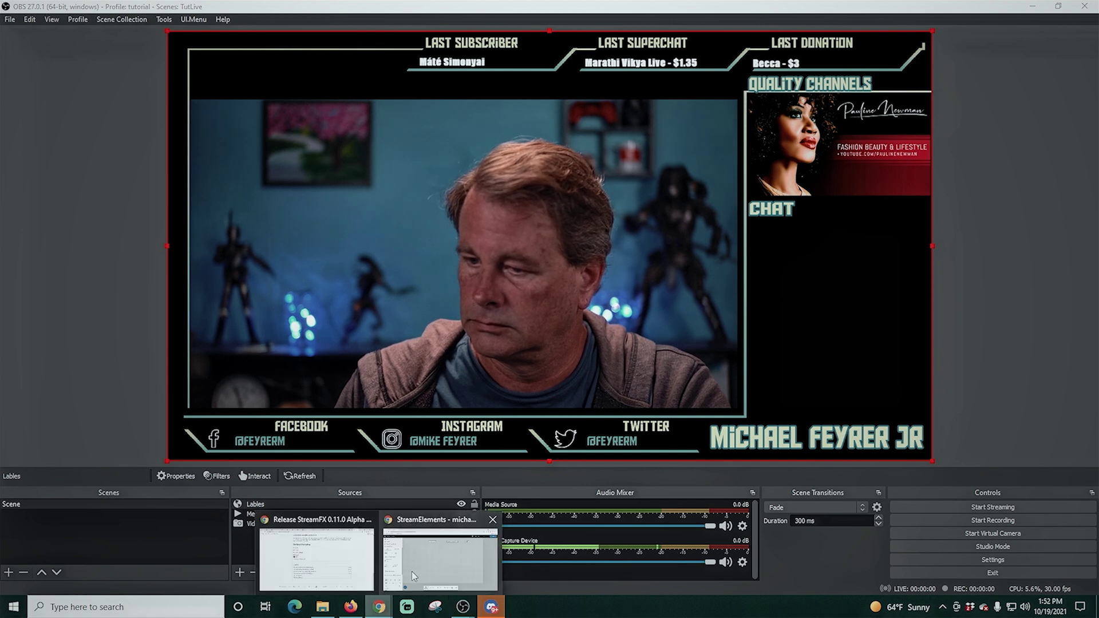
click(411, 572)
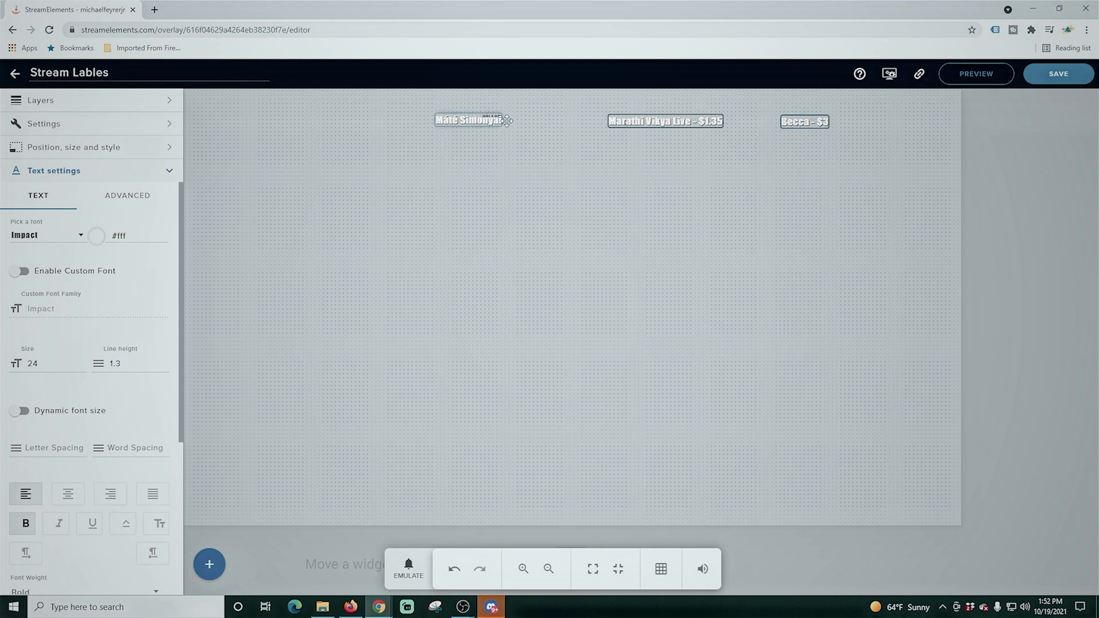
click(1058, 75)
mouse_move(463, 598)
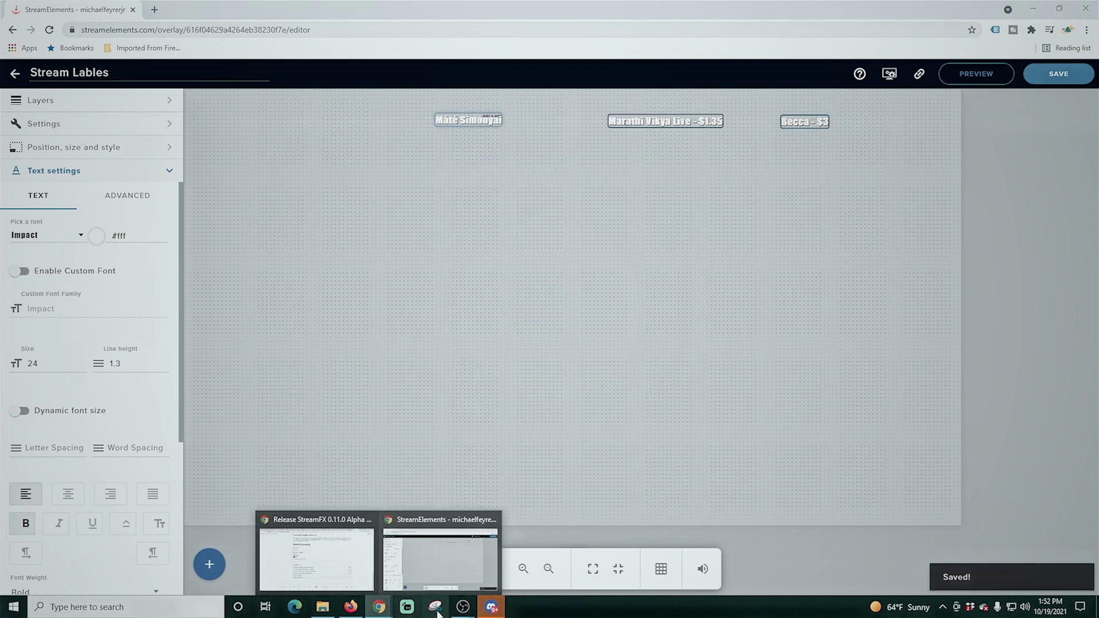
click(469, 563)
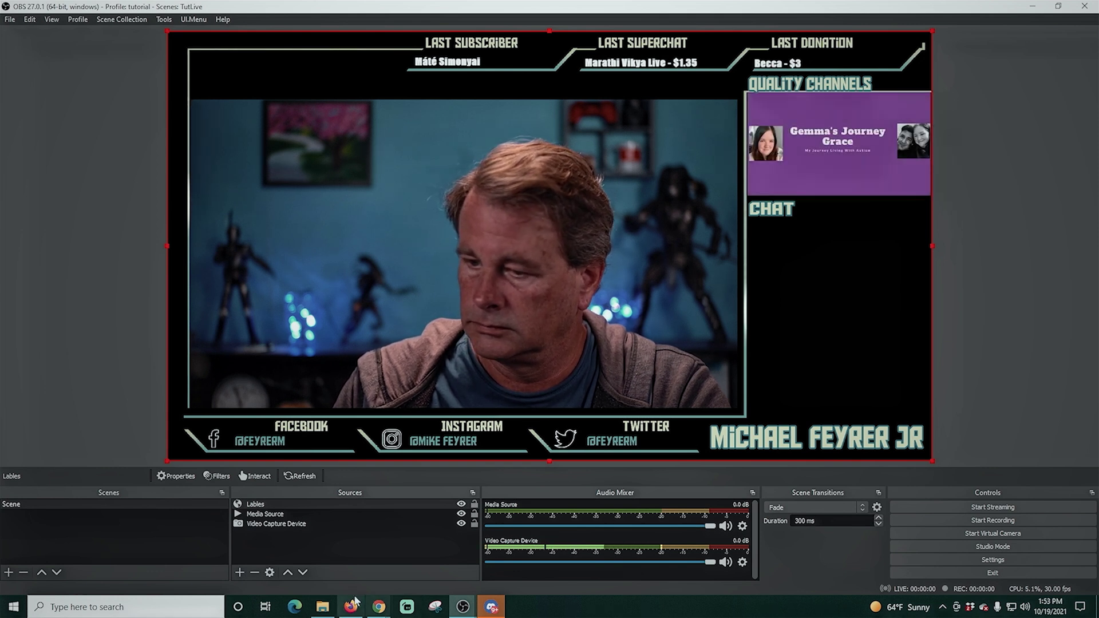
mouse_move(377, 607)
click(425, 551)
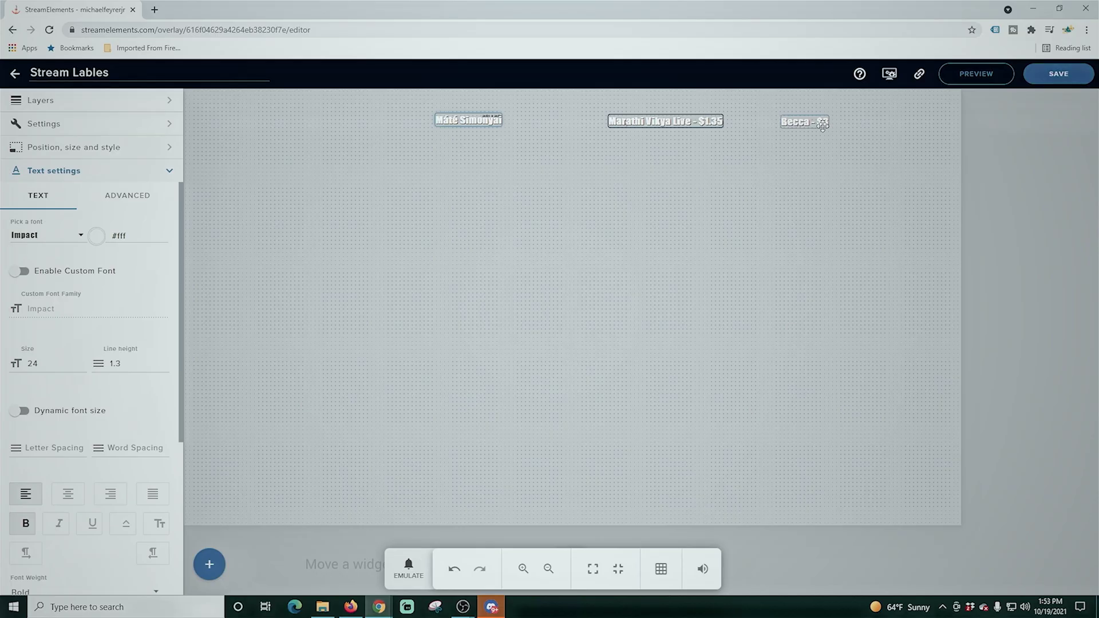